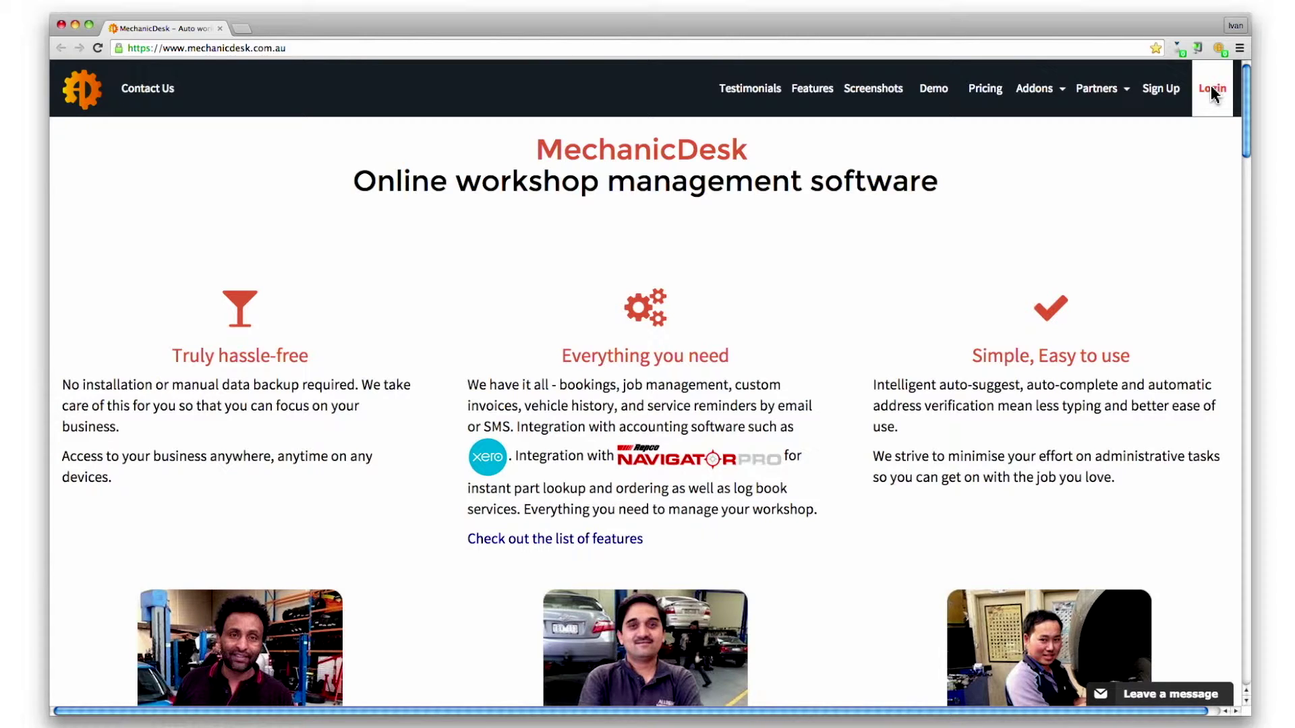
Step: Log in to the MechanicDesk workshop account and go to Settings > Accounting Integration
left_click(1212, 90)
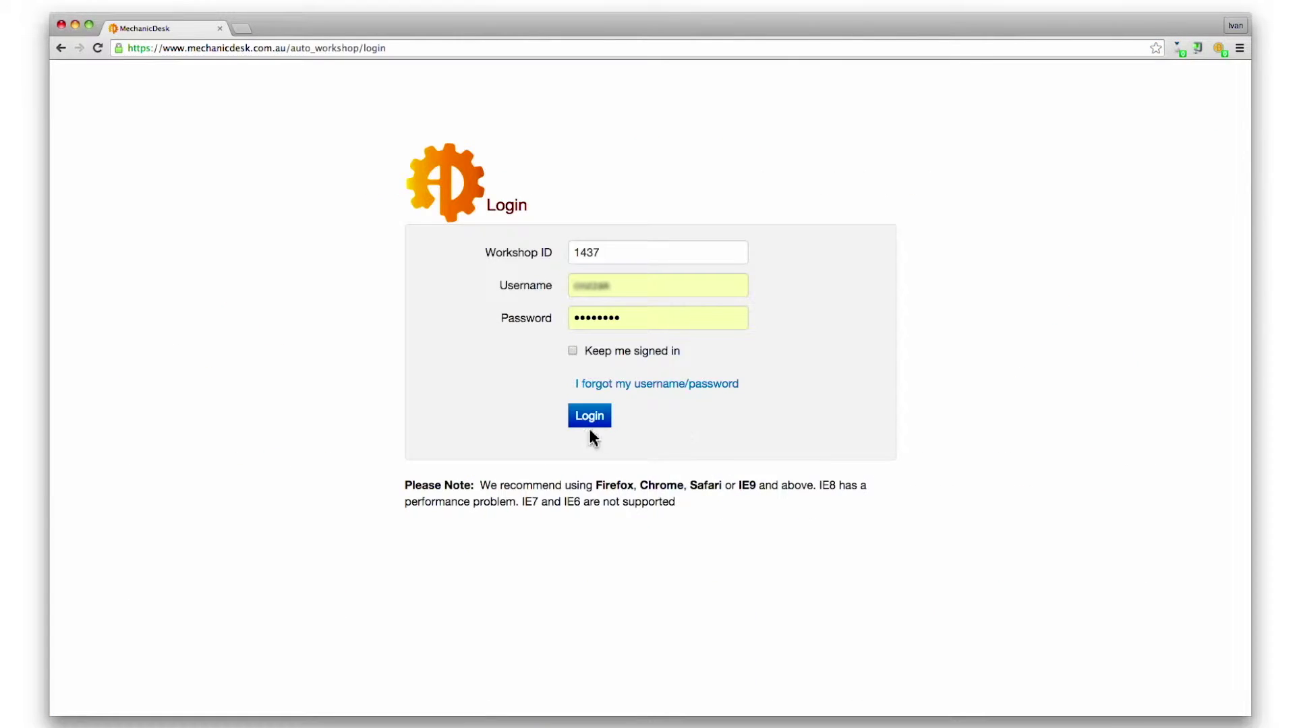
left_click(591, 420)
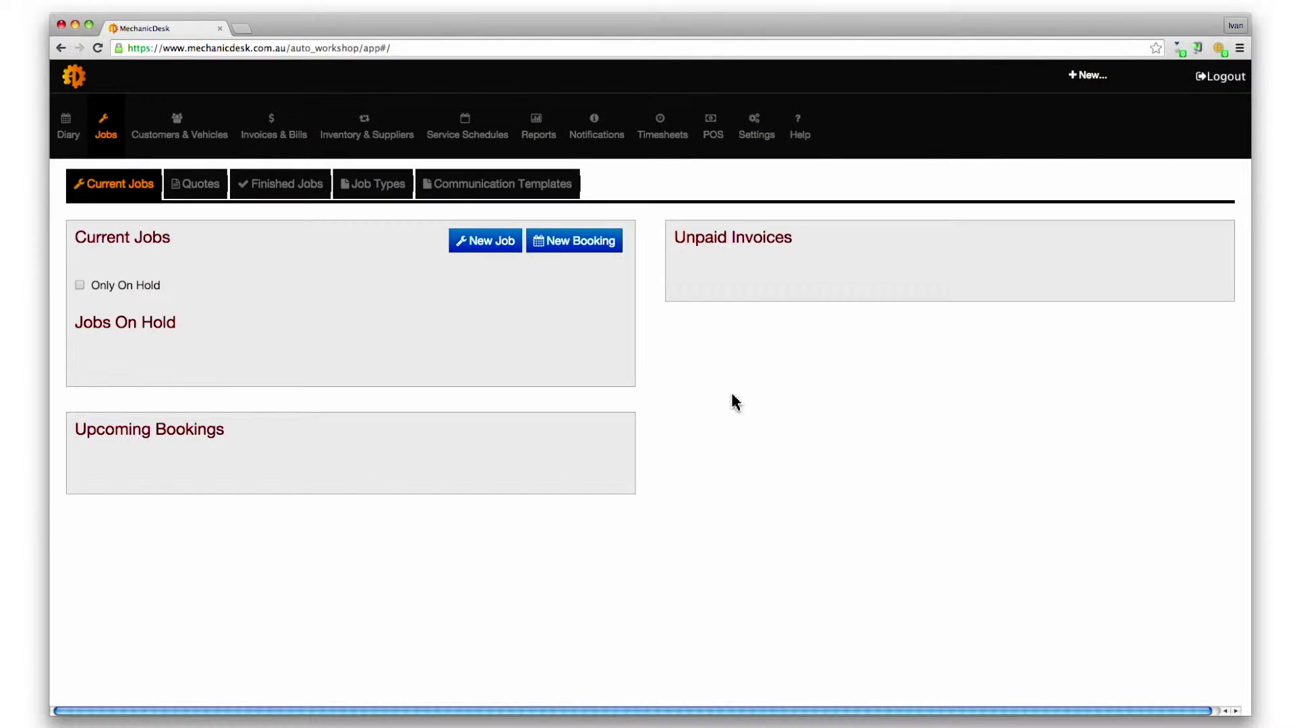
left_click(759, 134)
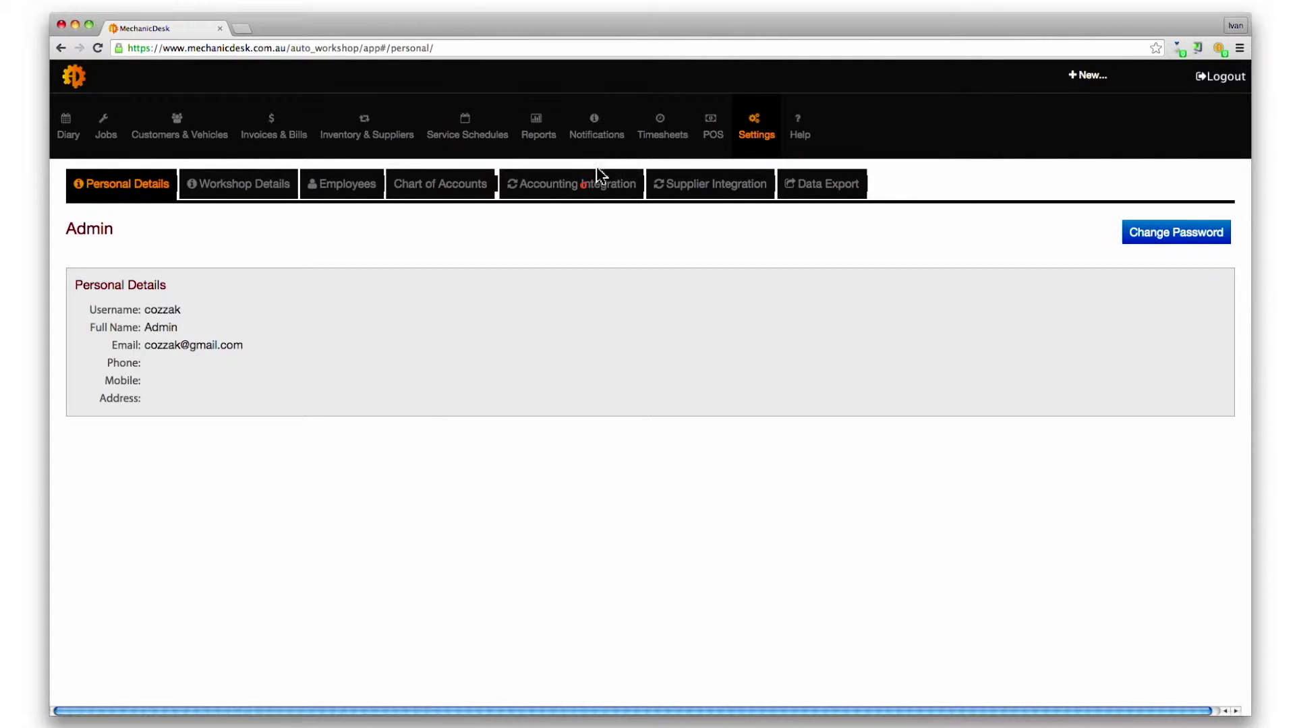
left_click(579, 184)
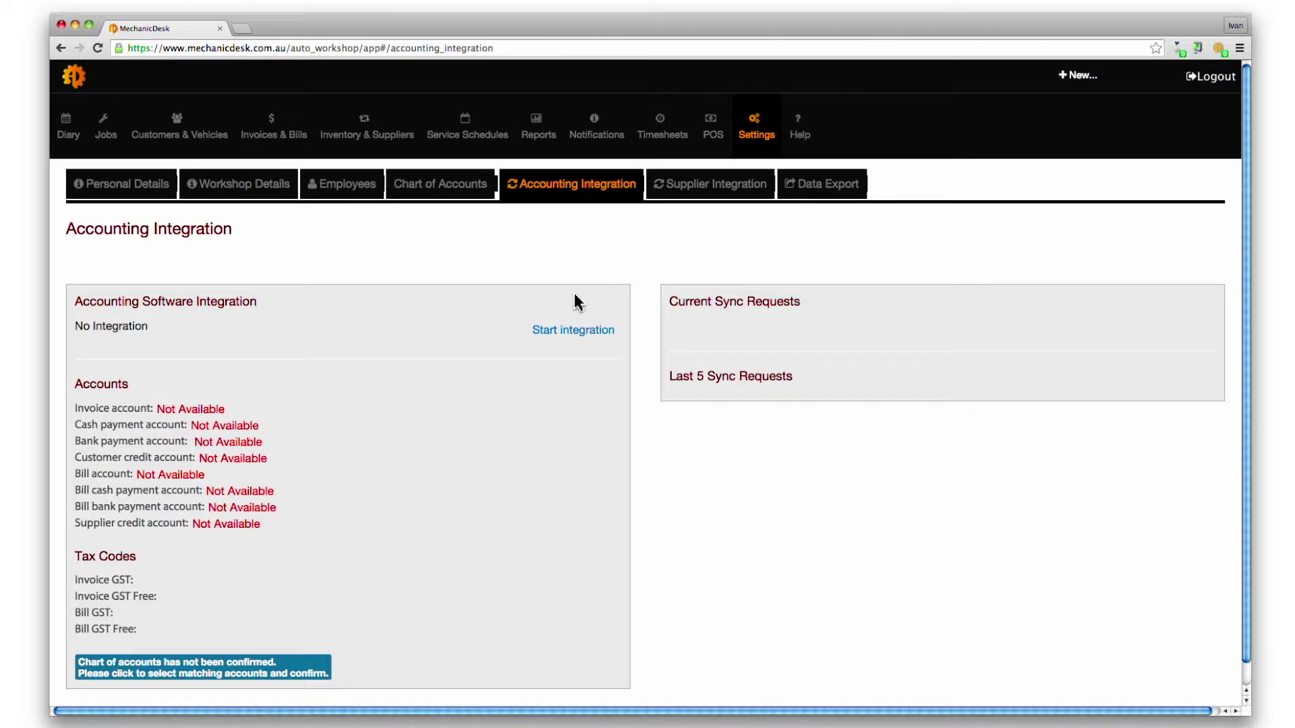
Step: Start an integration with Xero, enabled, using Live sync and syncing payments from Xero
left_click(571, 332)
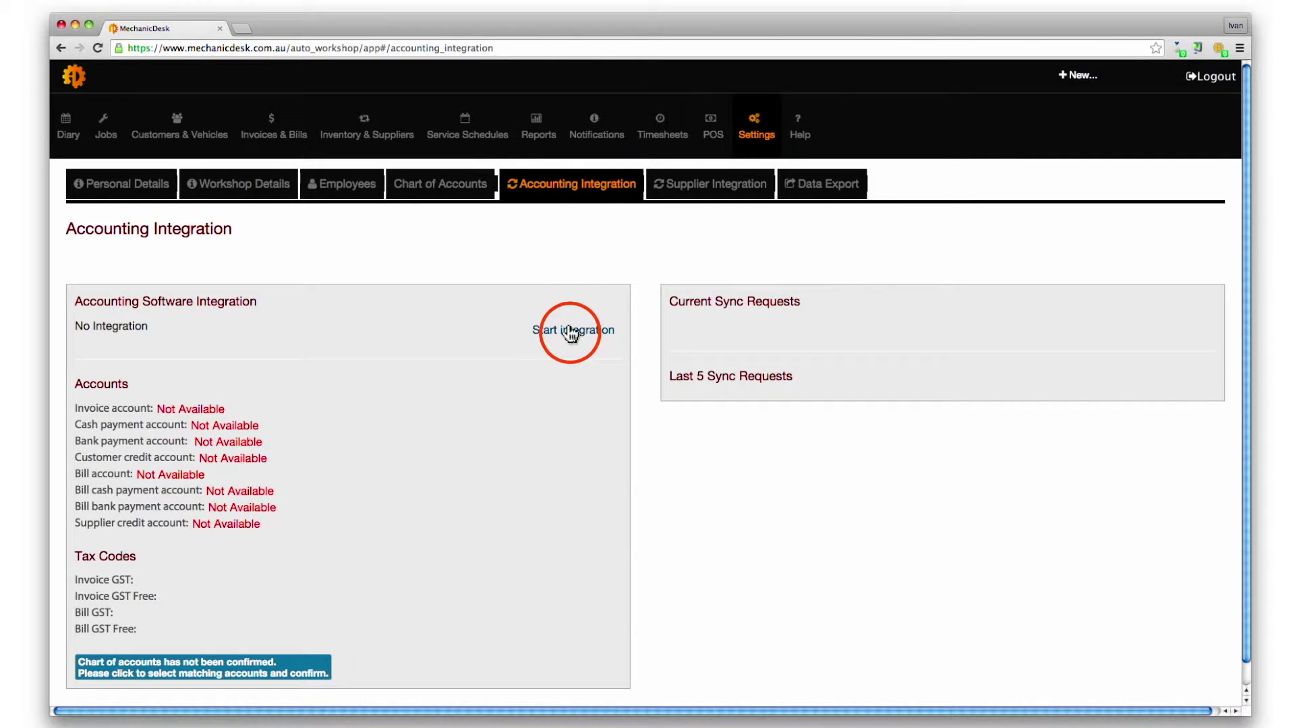
left_click(400, 338)
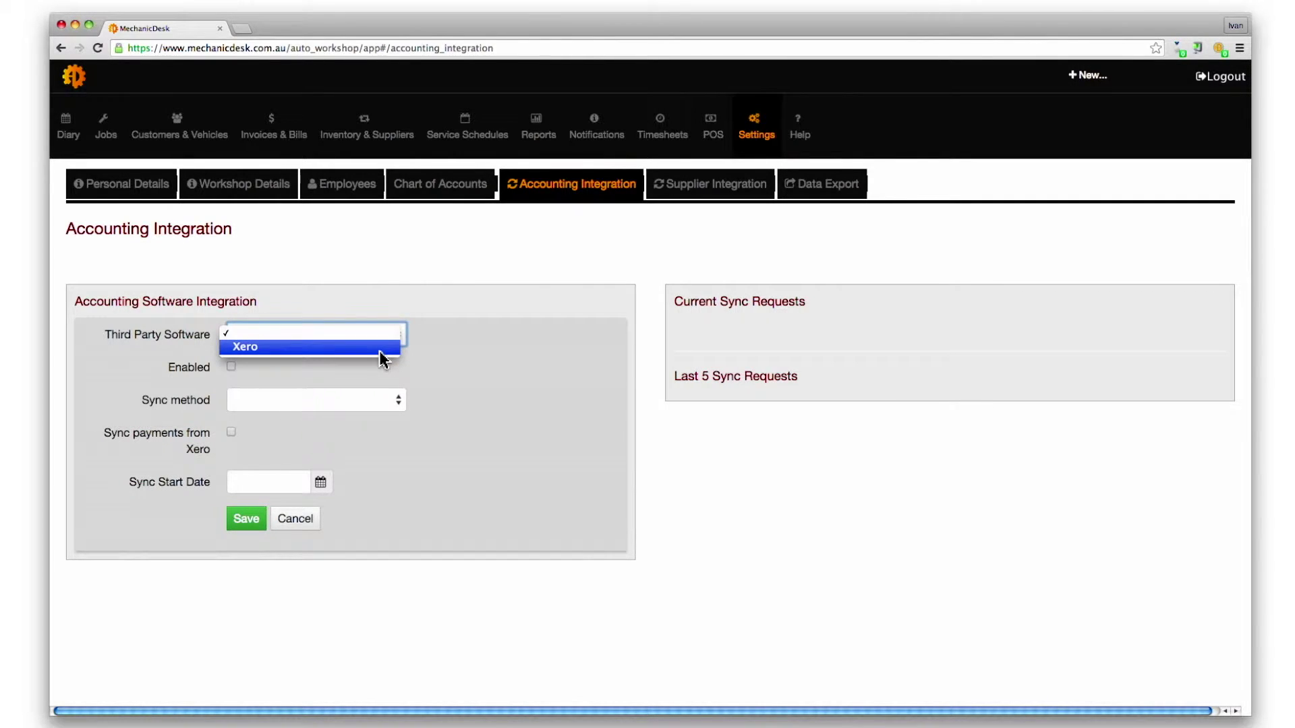
left_click(383, 357)
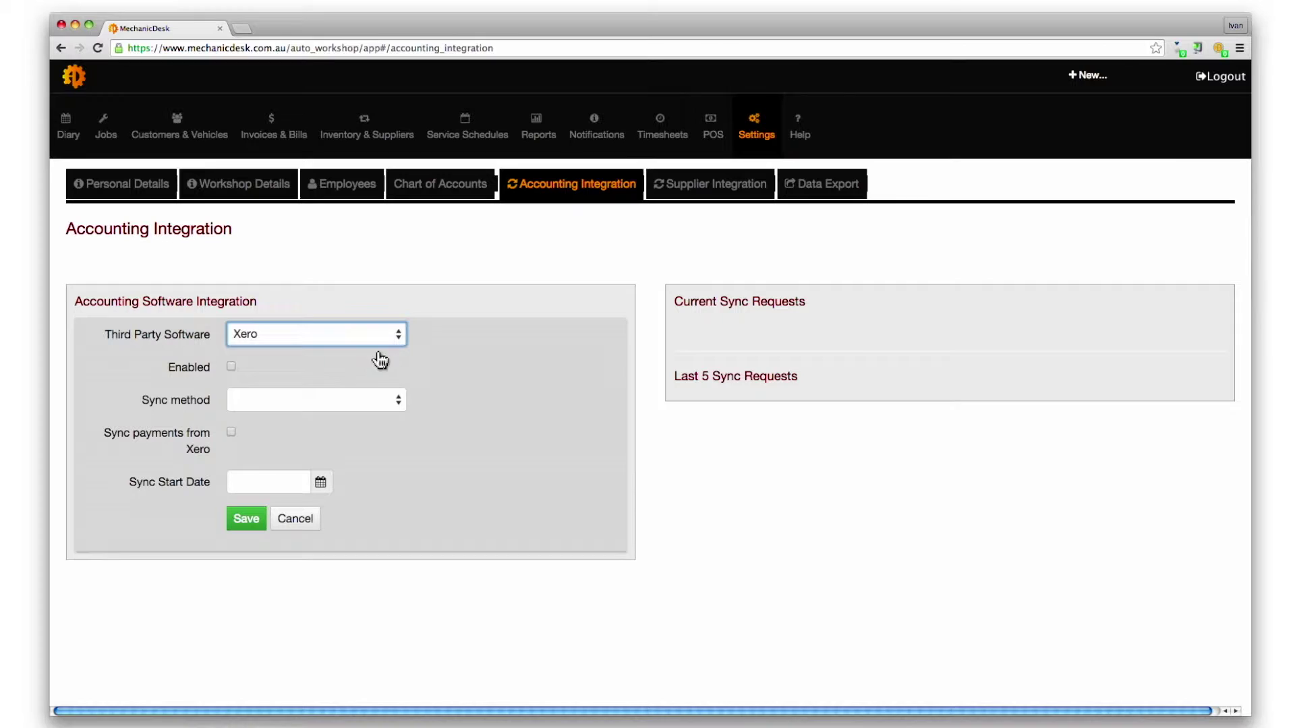
left_click(232, 370)
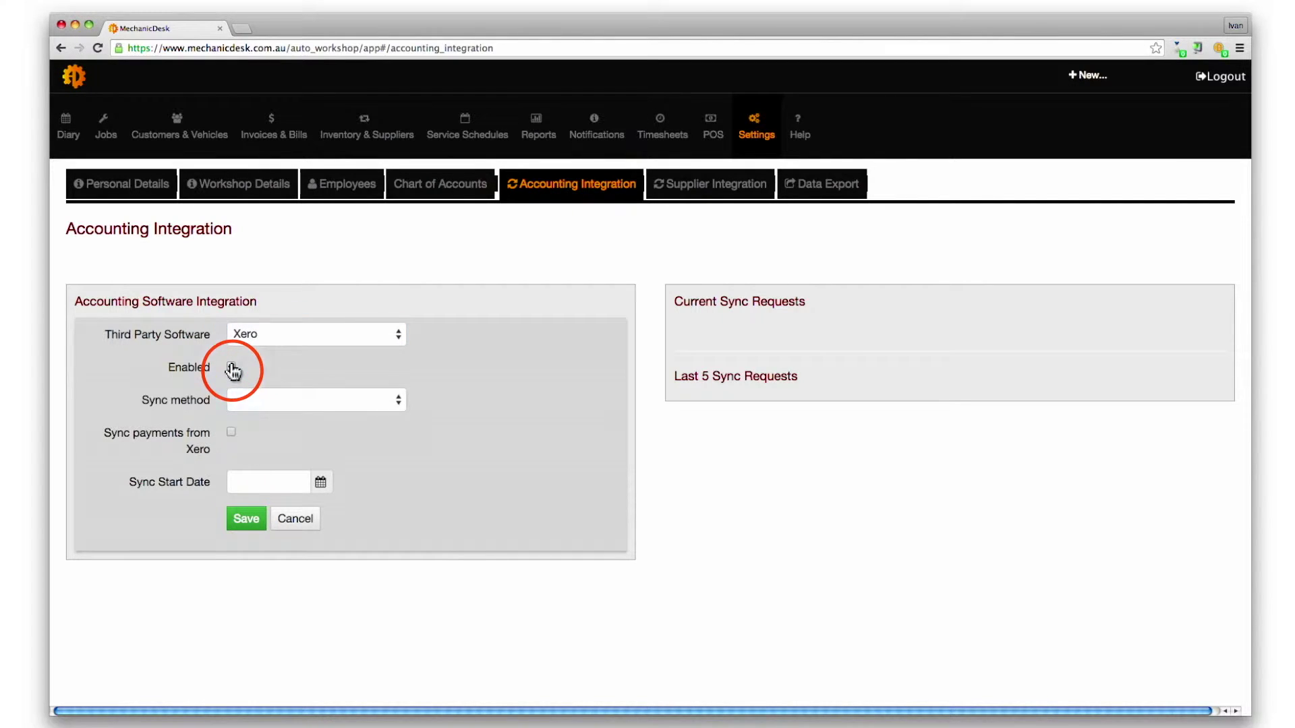
left_click(402, 403)
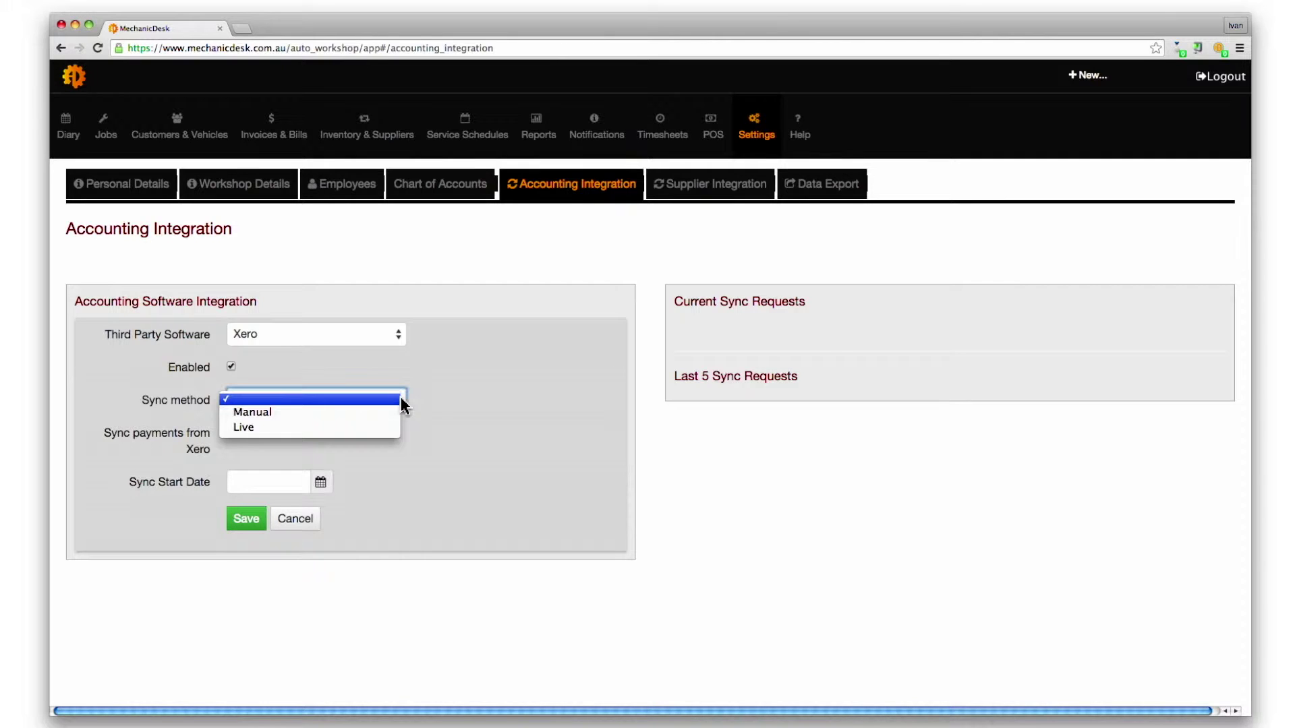
left_click(382, 429)
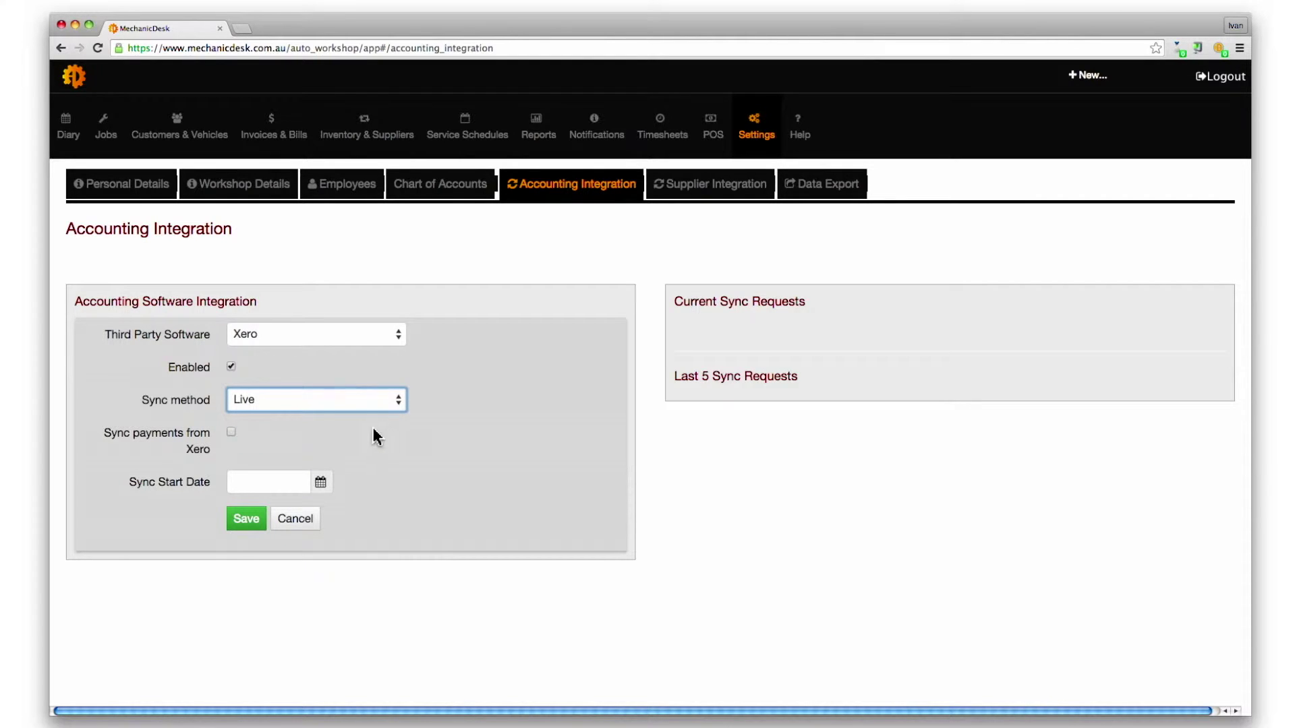
left_click(231, 432)
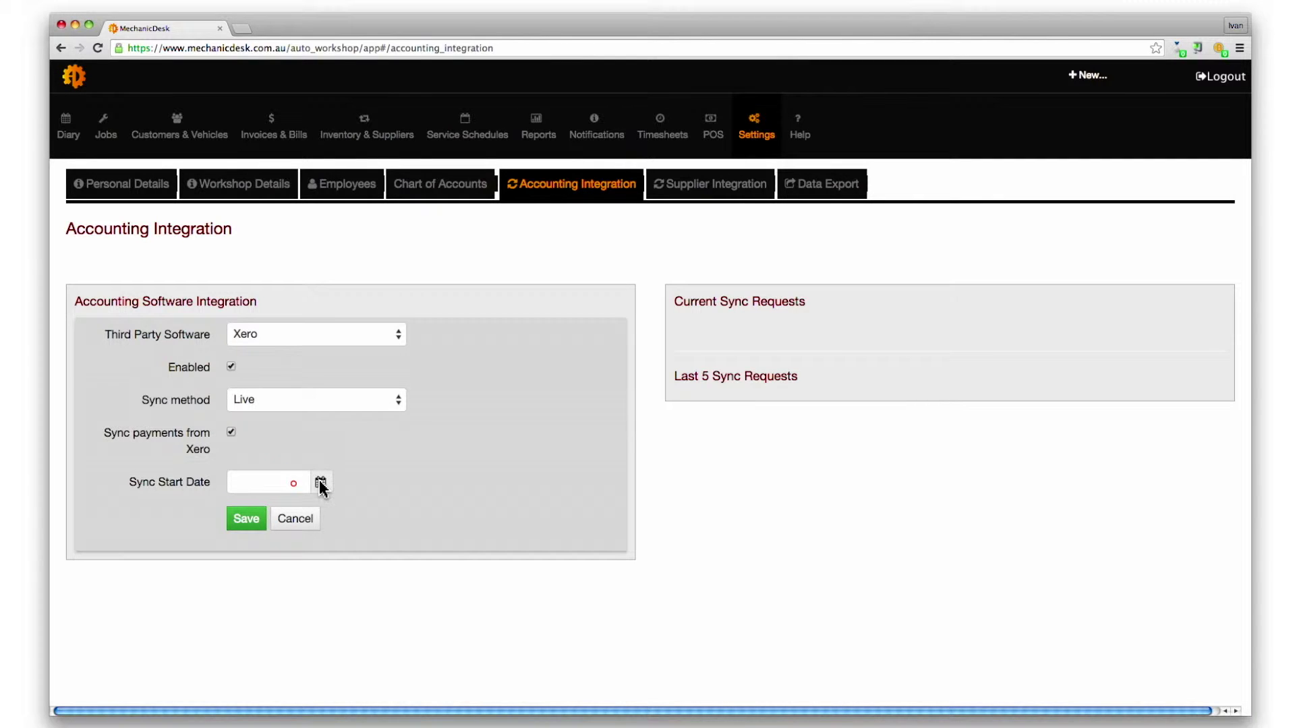
Step: Set the sync start date to 25/09/2015 and save the Xero integration
left_click(294, 483)
left_click(297, 483)
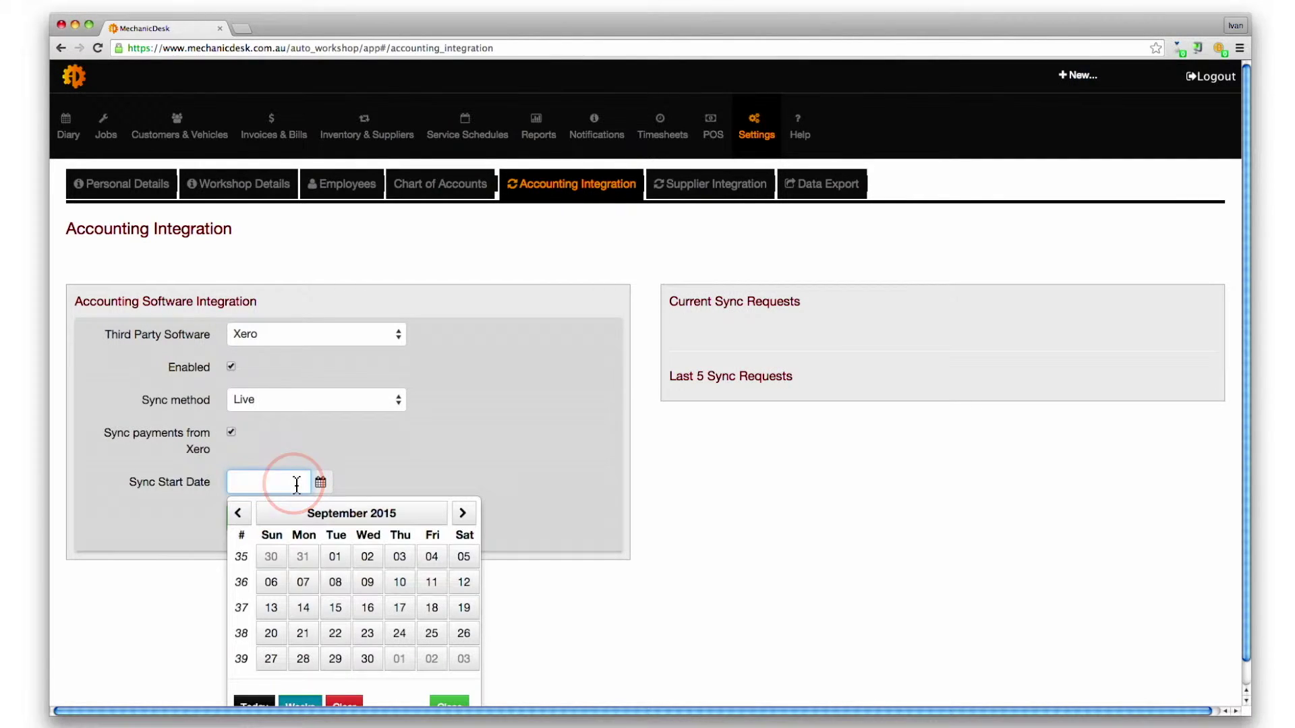
scroll(429, 632, "down", 1)
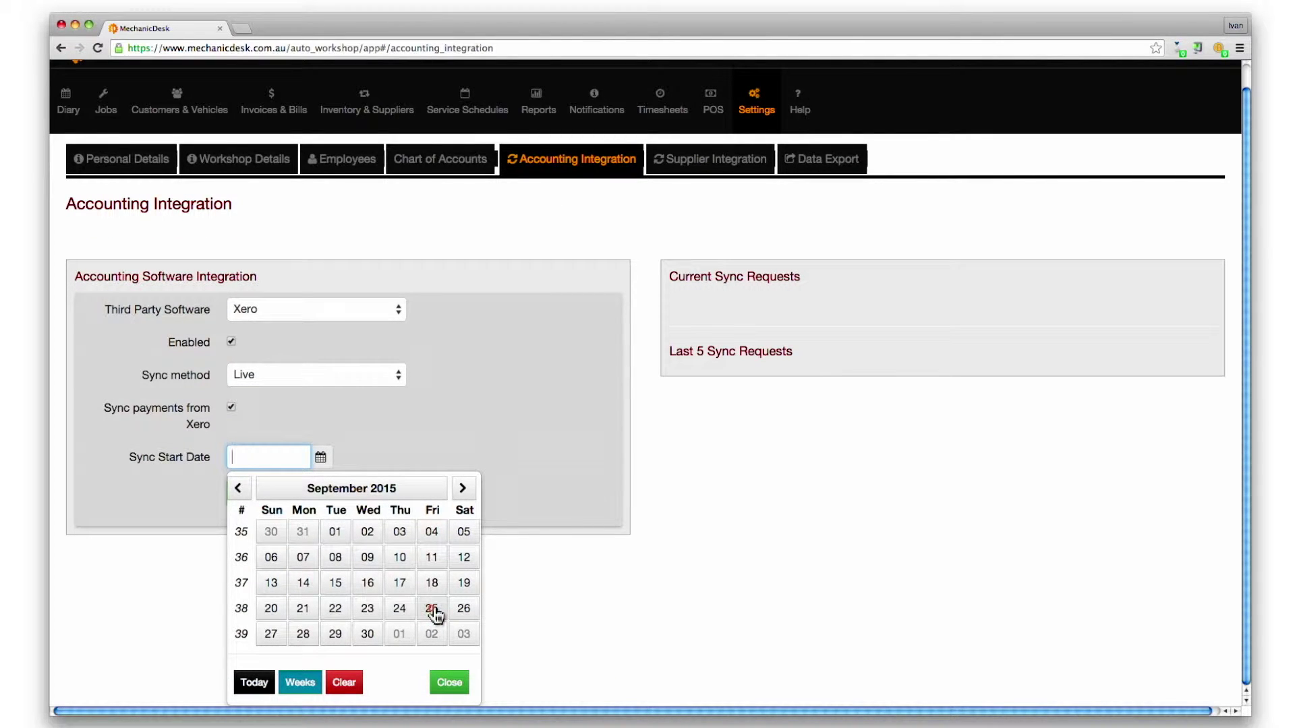
left_click(434, 610)
left_click(246, 520)
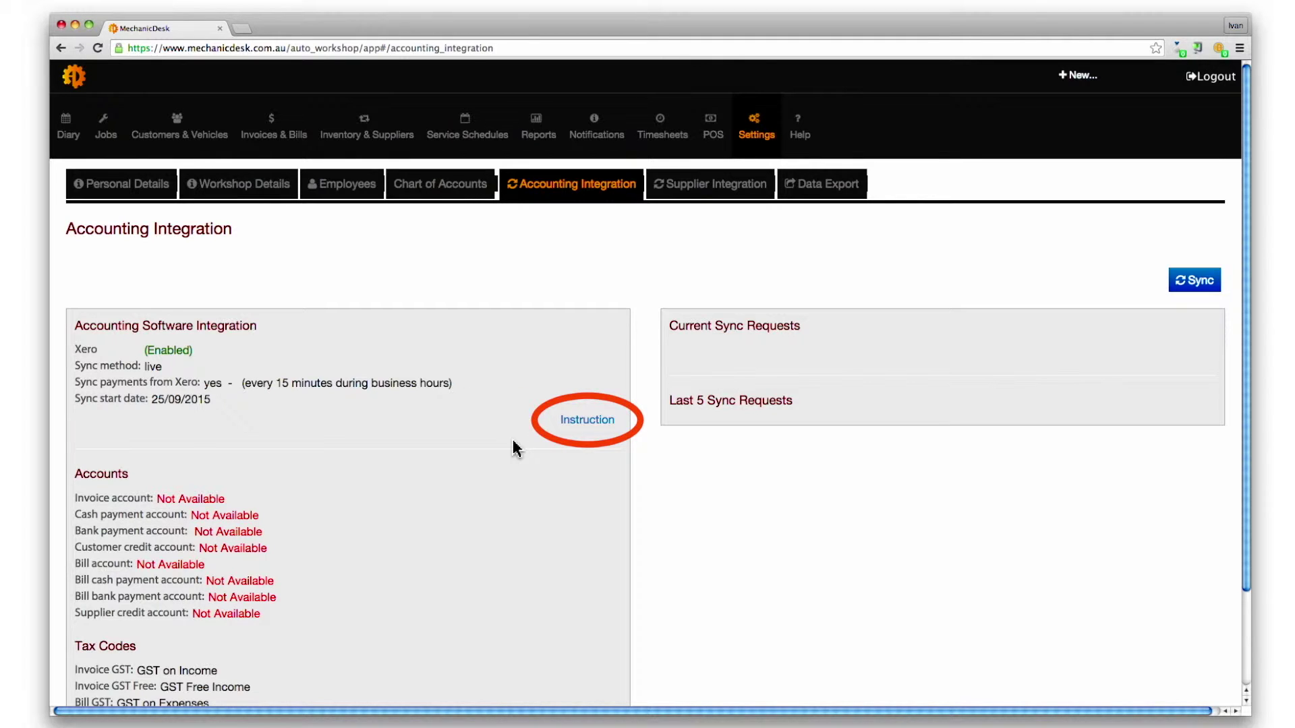
Step: Read through the Xero integration instructions, close them, and trigger the first Xero sync
left_click(587, 425)
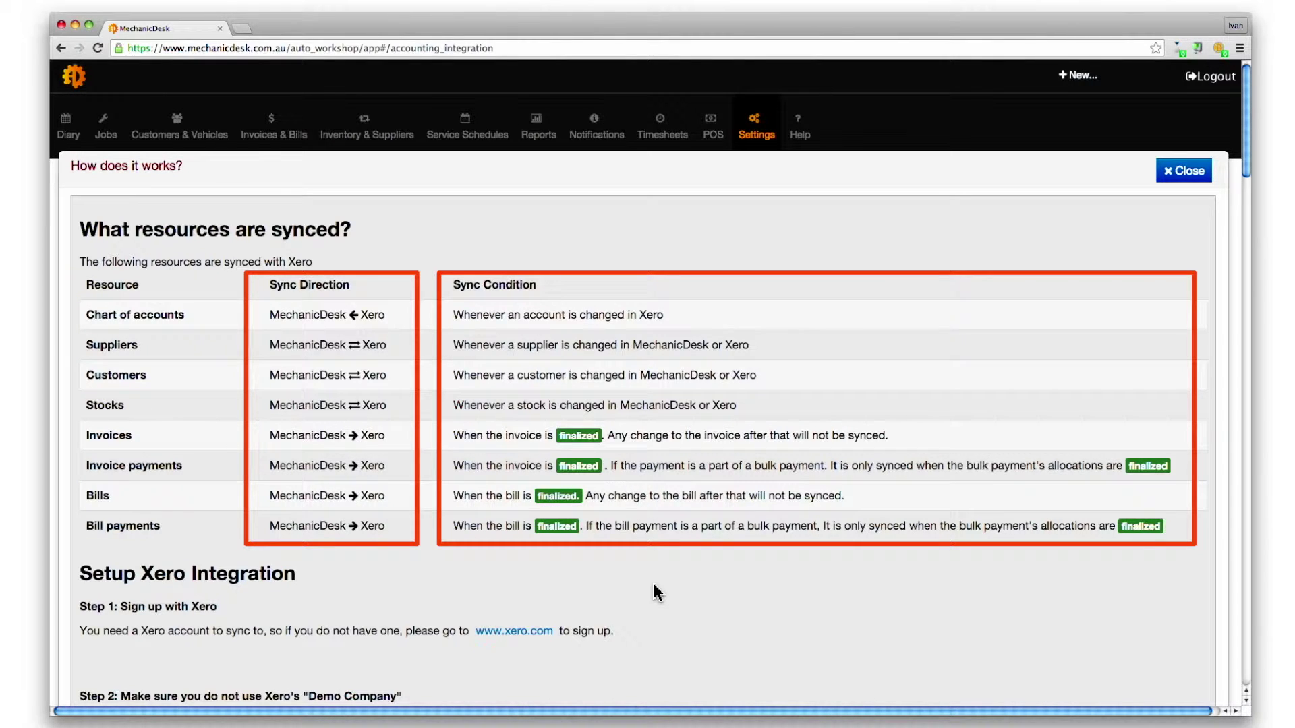
scroll(658, 592, "down", 6)
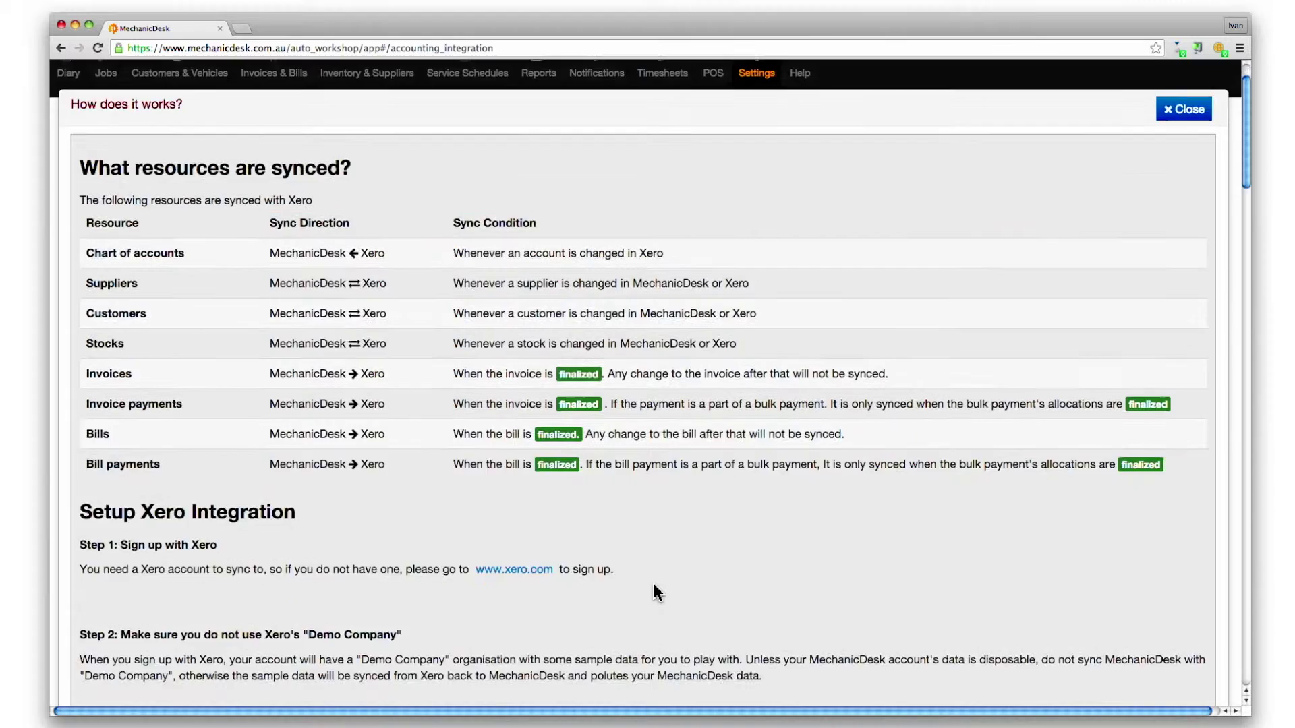
scroll(657, 592, "down", 1)
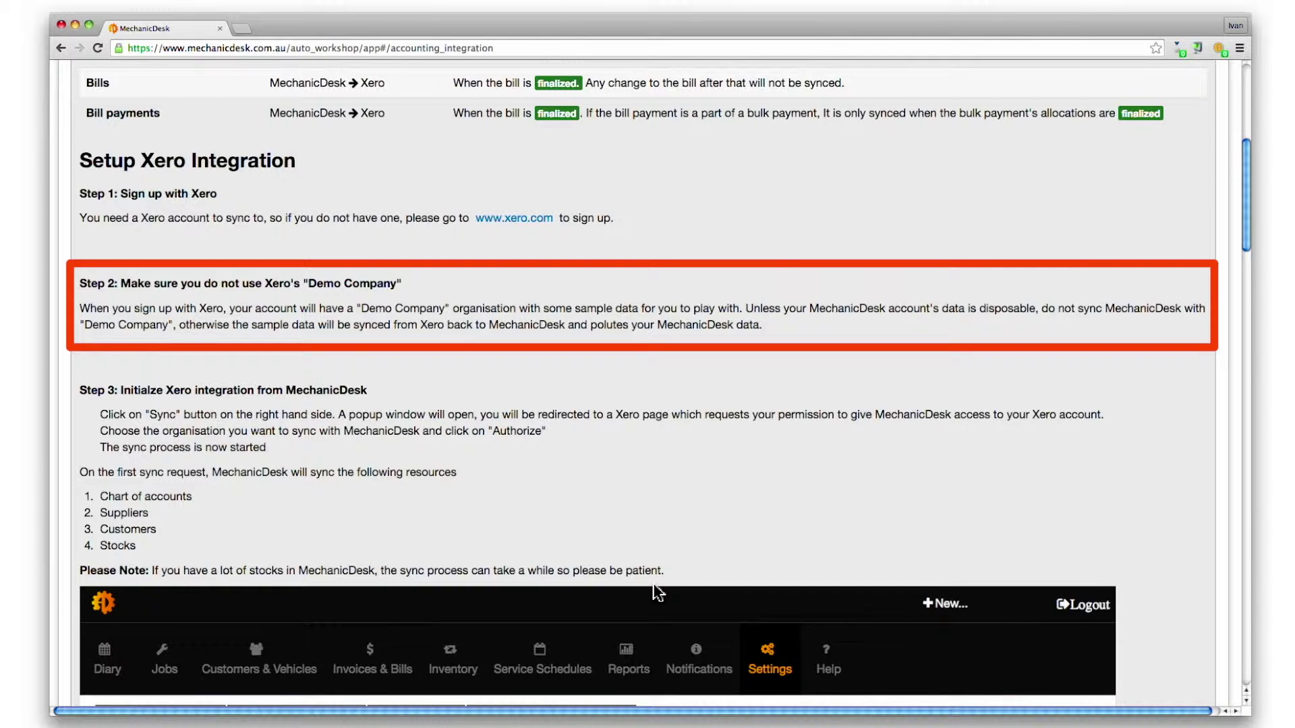
scroll(657, 593, "up", 6)
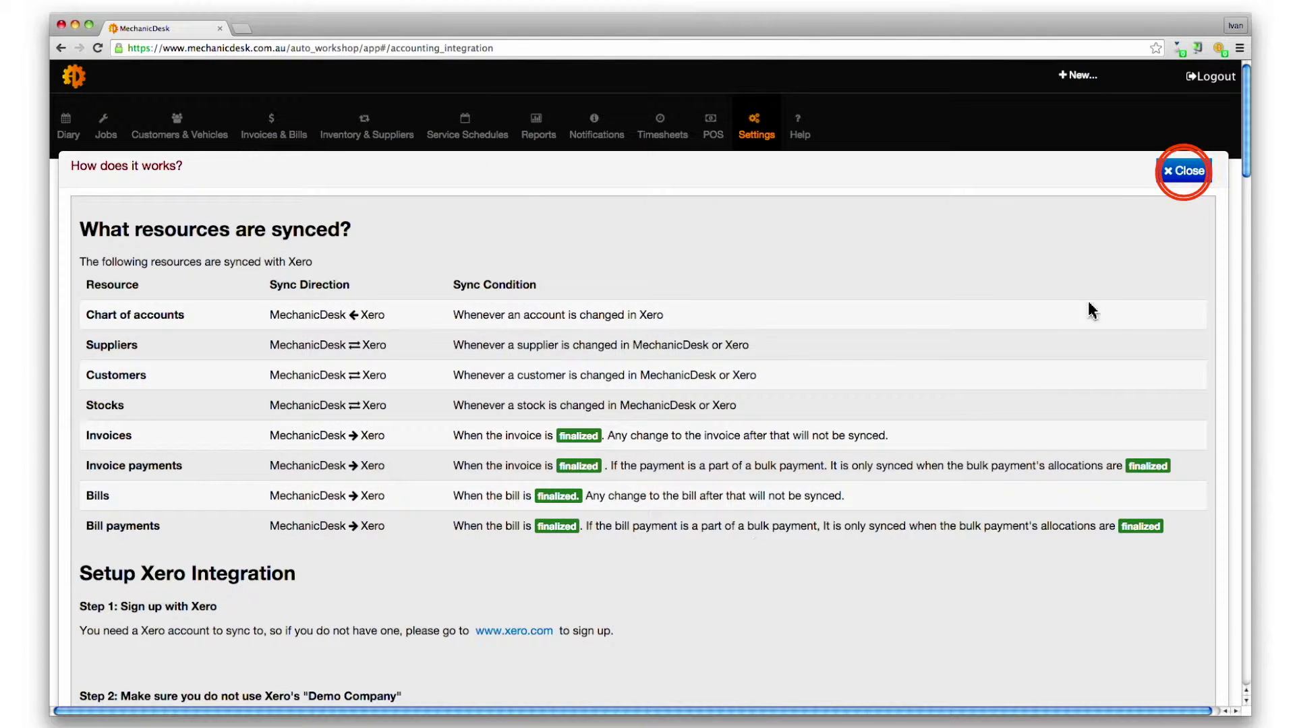
left_click(1188, 172)
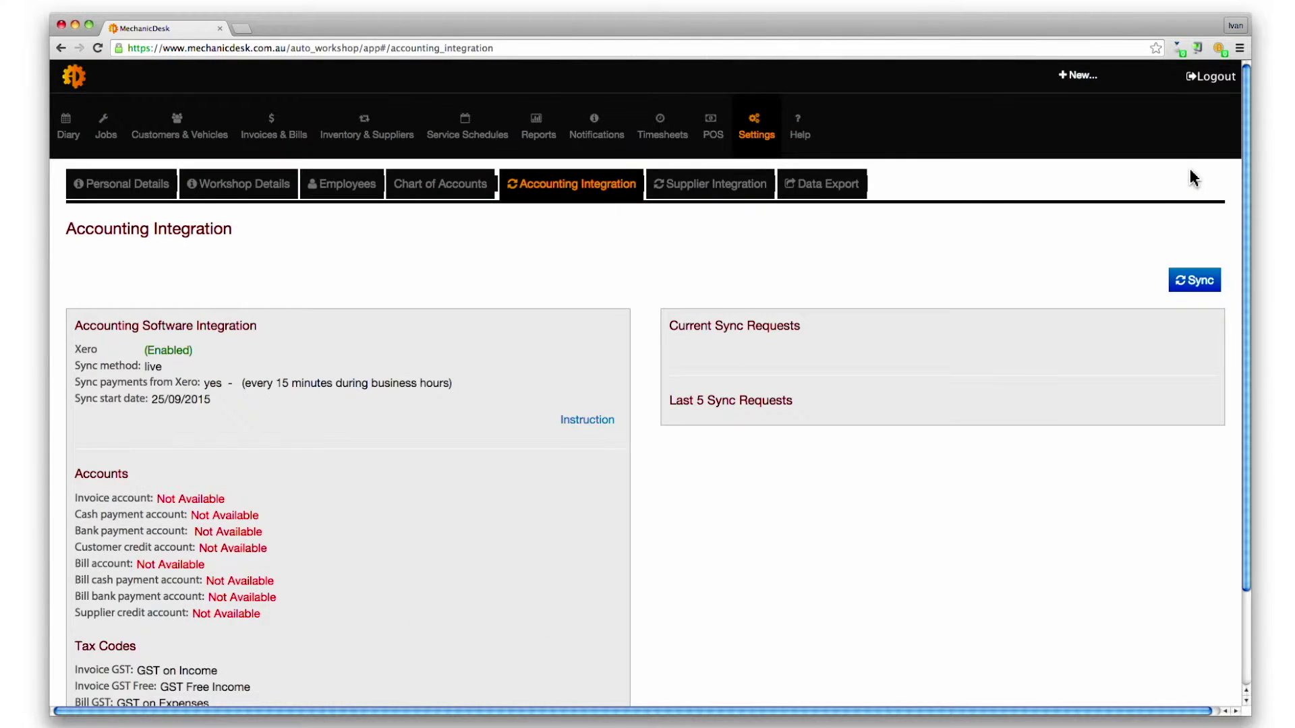
left_click(1188, 286)
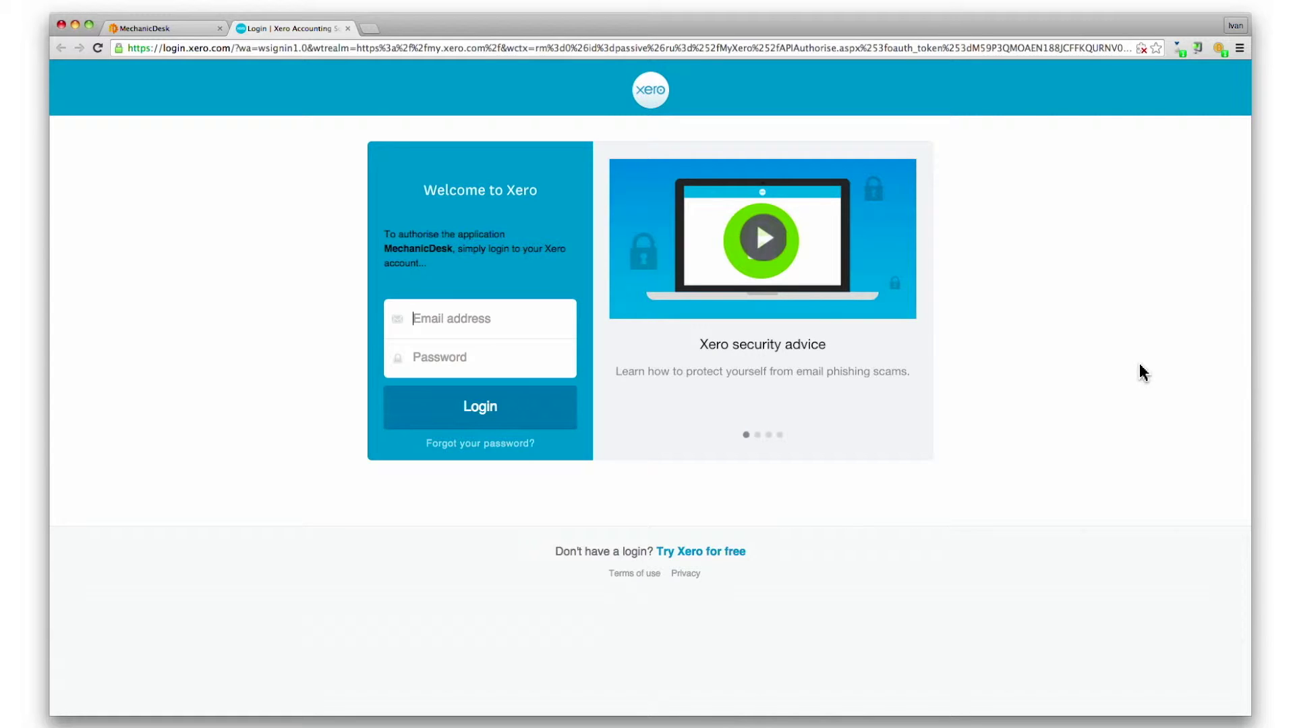
Step: Sign in to Xero and authorise MechanicDesk for the Demo Company (AU) organisation
left_click(485, 407)
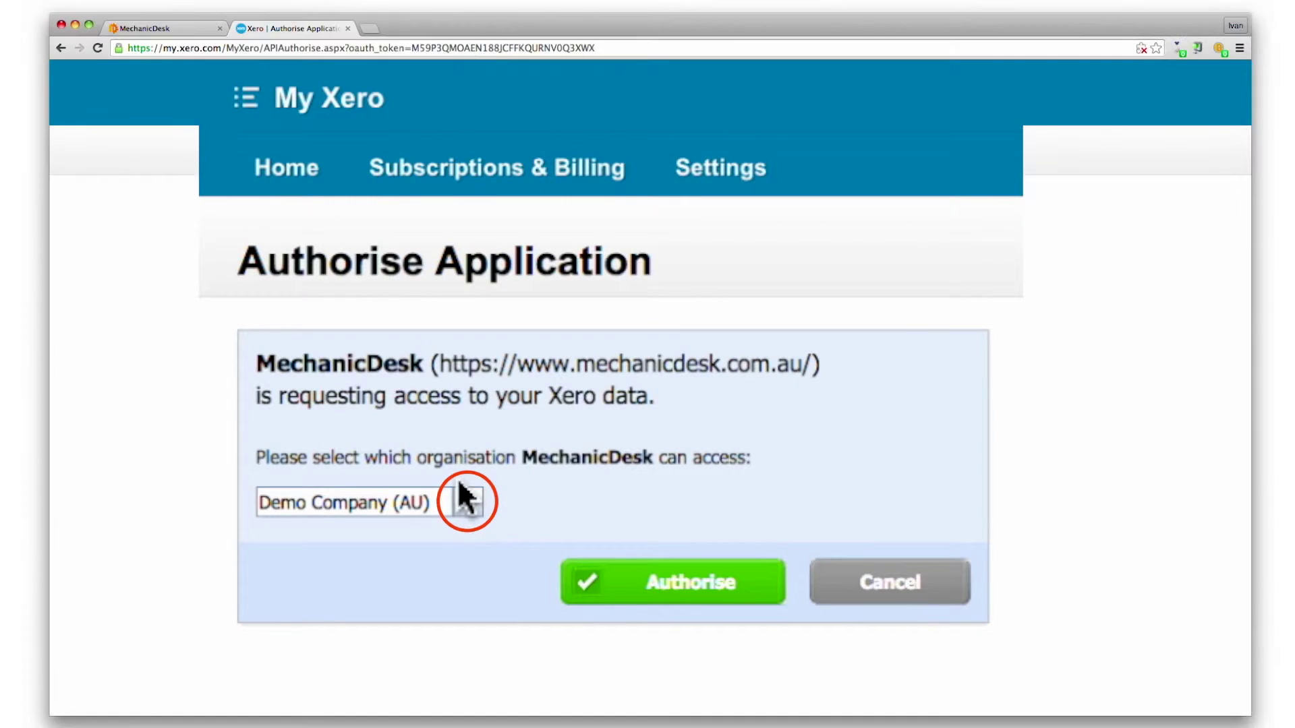
left_click(467, 505)
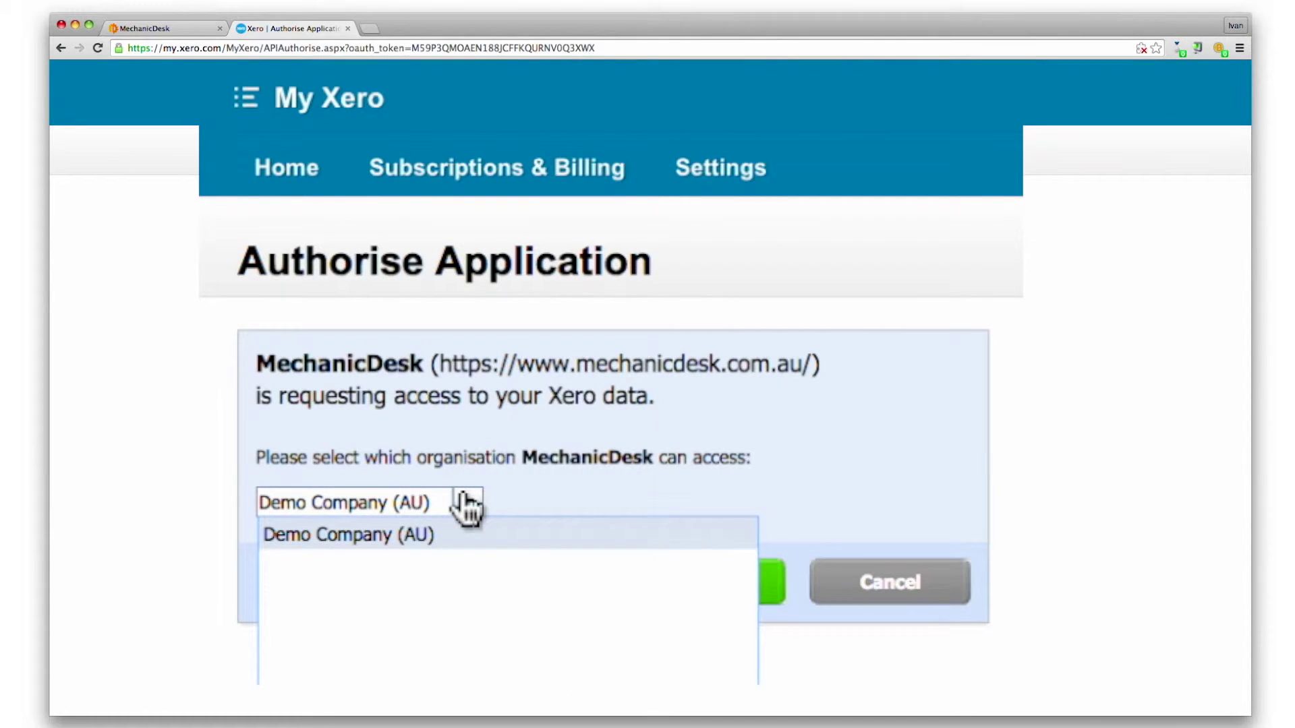
left_click(467, 533)
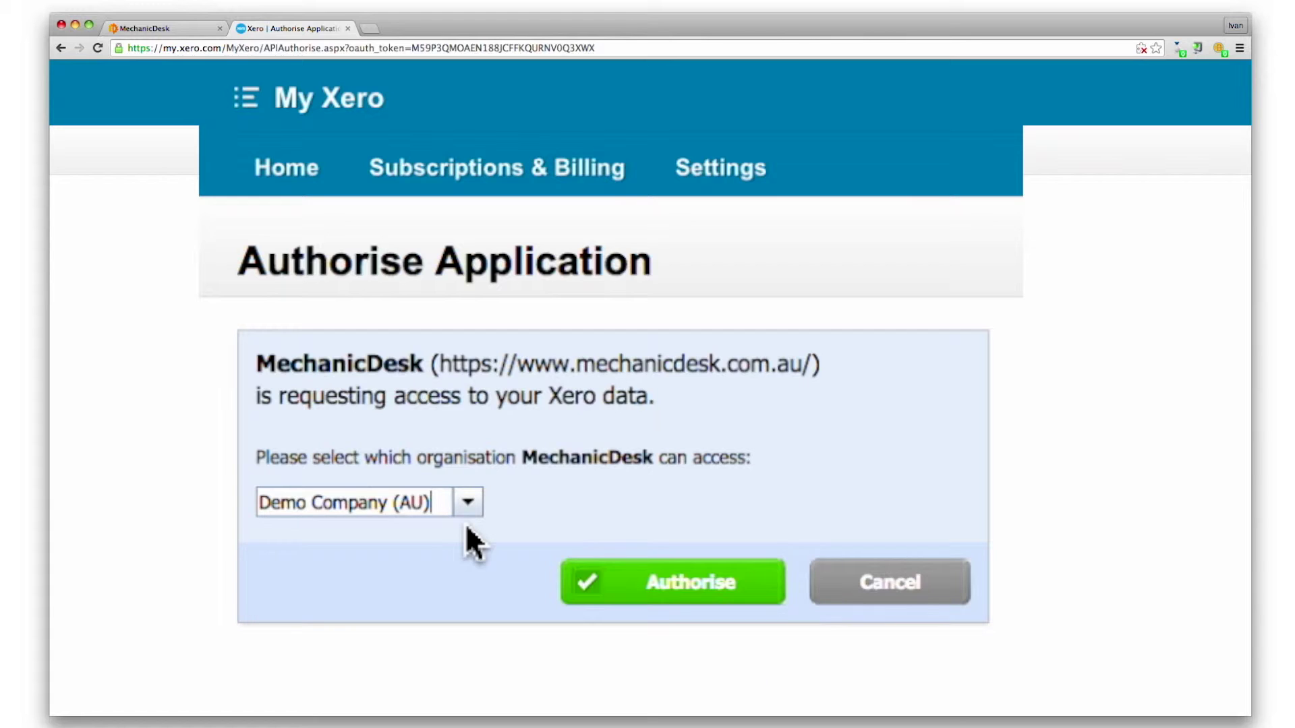
left_click(688, 582)
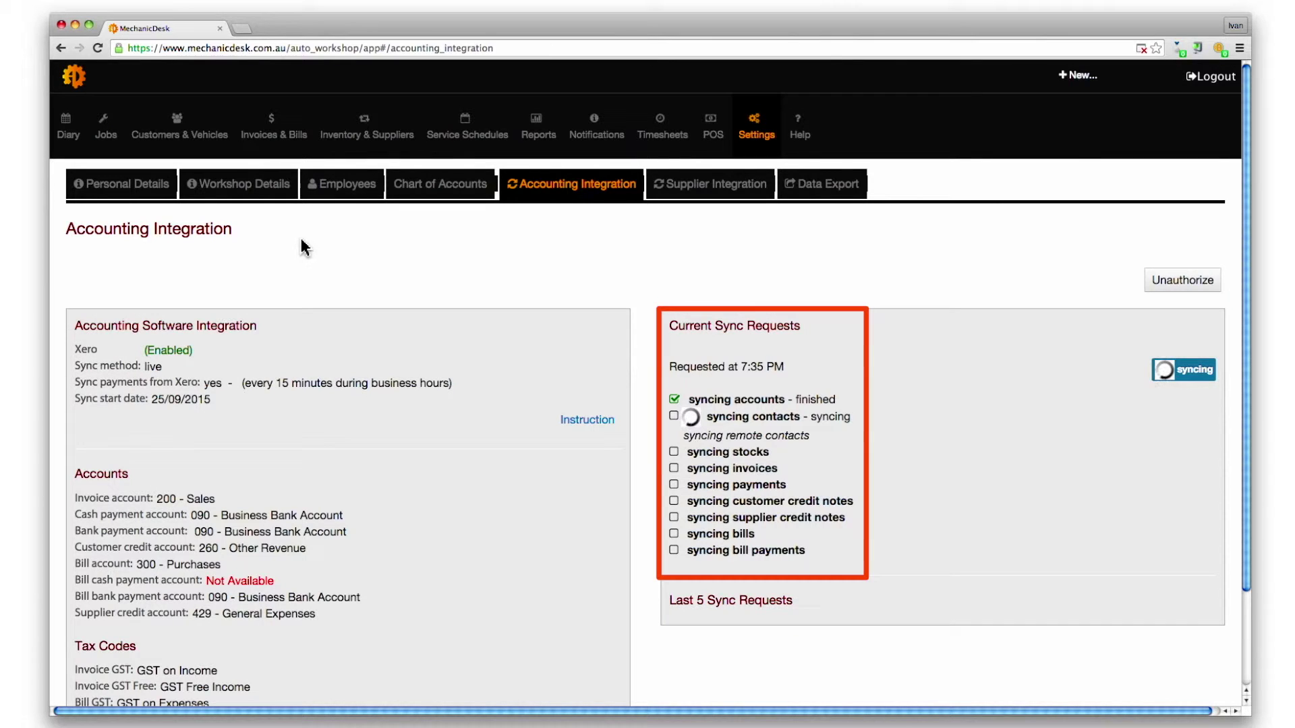
Step: After the initial sync fills in the accounts, go to the Workshop Details settings
left_click(236, 191)
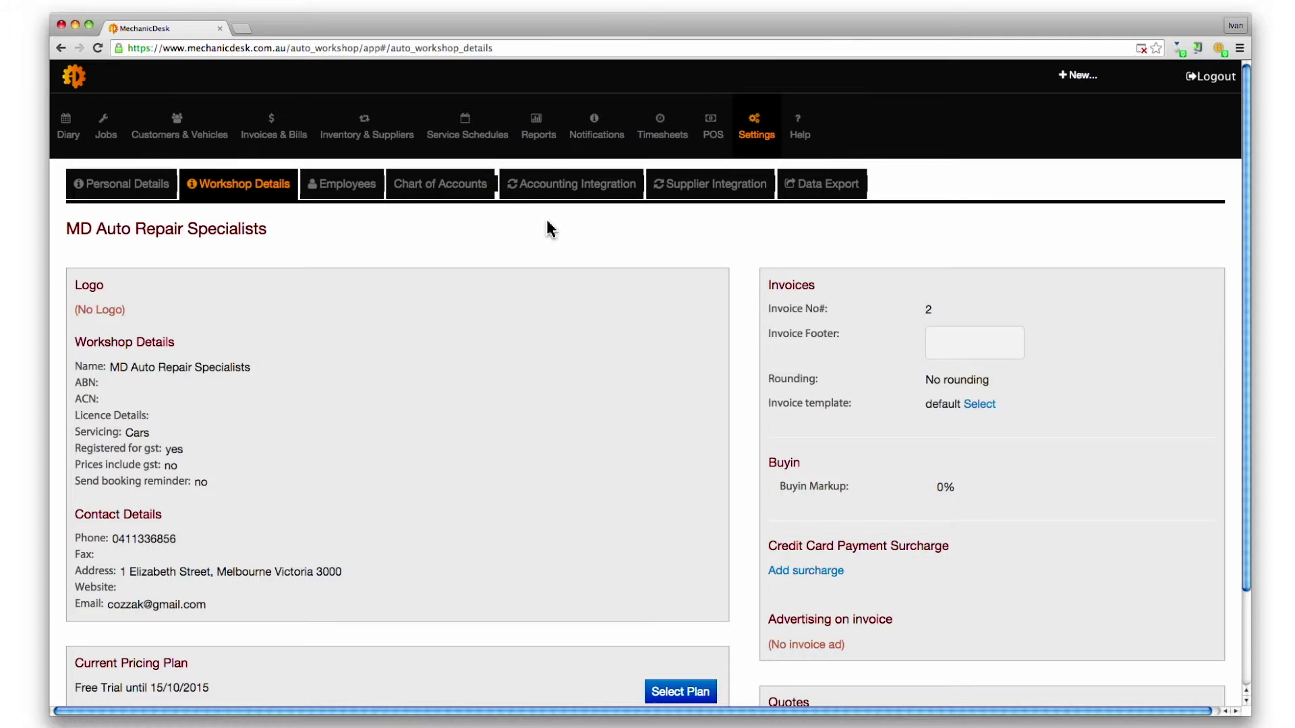
Step: Edit the Accounts section, review mappings such as 200 - Sales and tax codes, and save
left_click(577, 192)
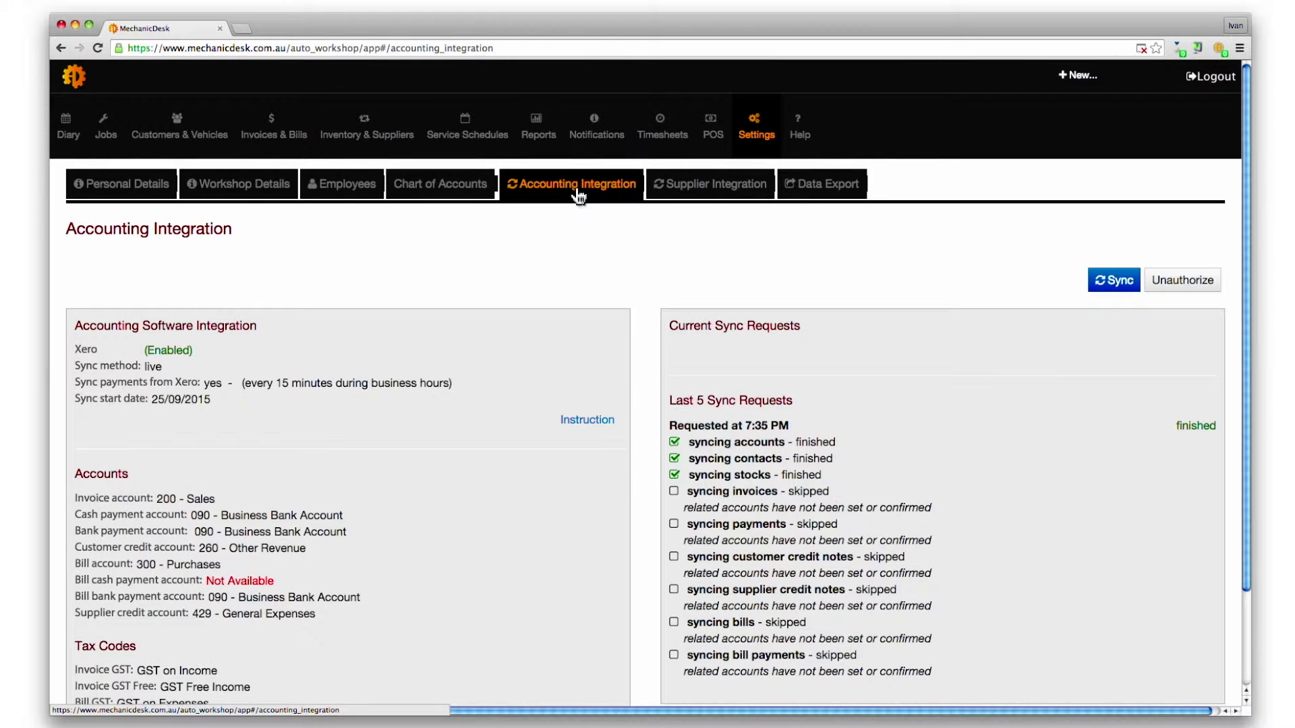
left_click(605, 371)
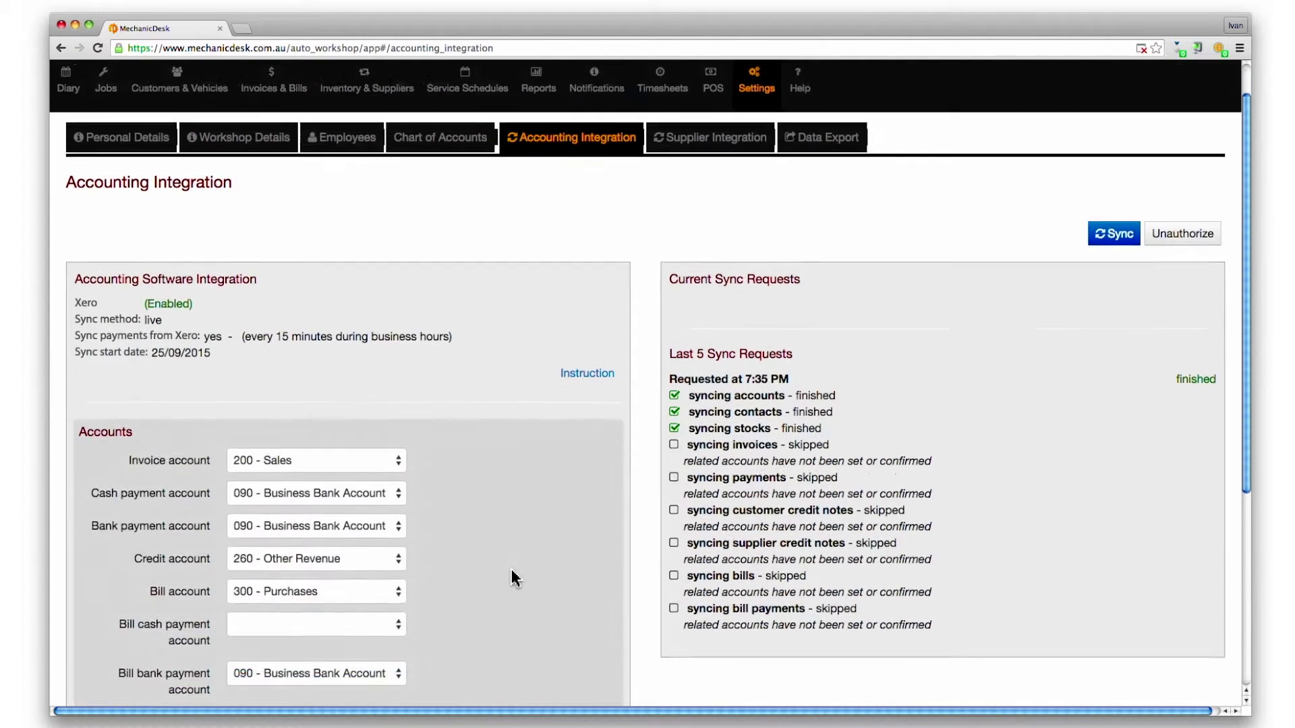
scroll(512, 533, "down", 5)
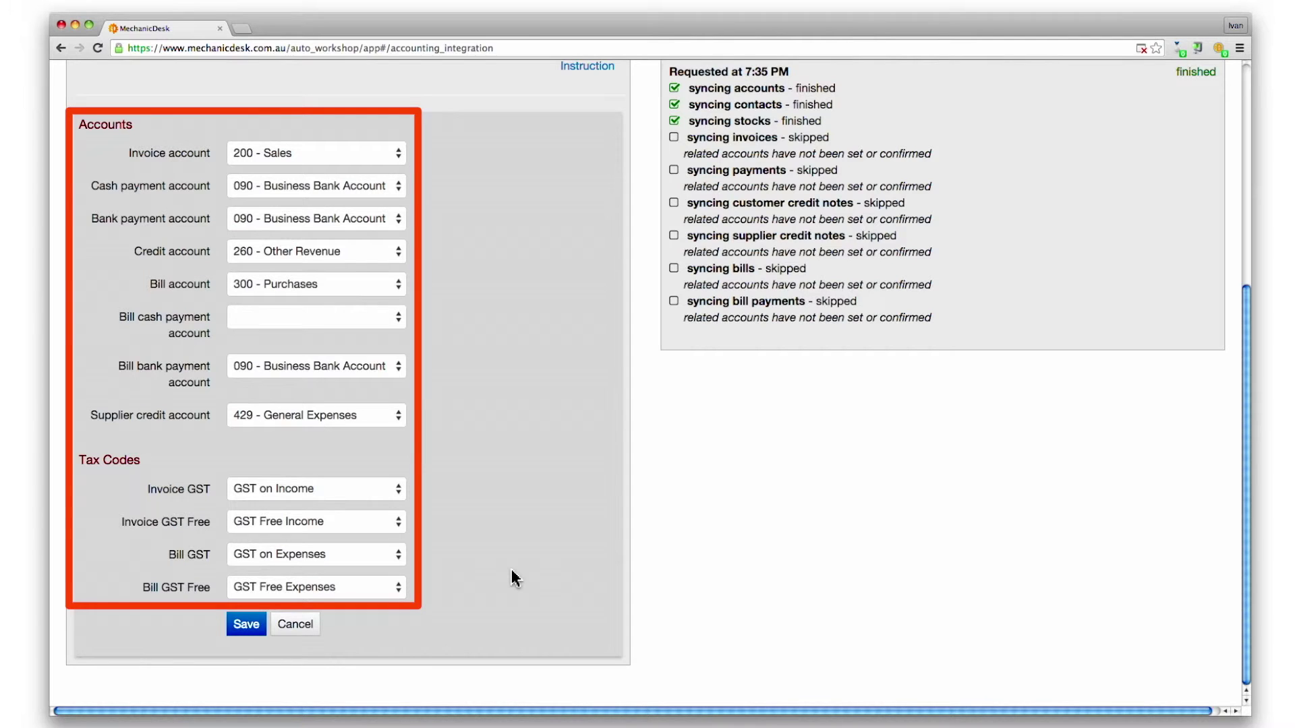
left_click(246, 624)
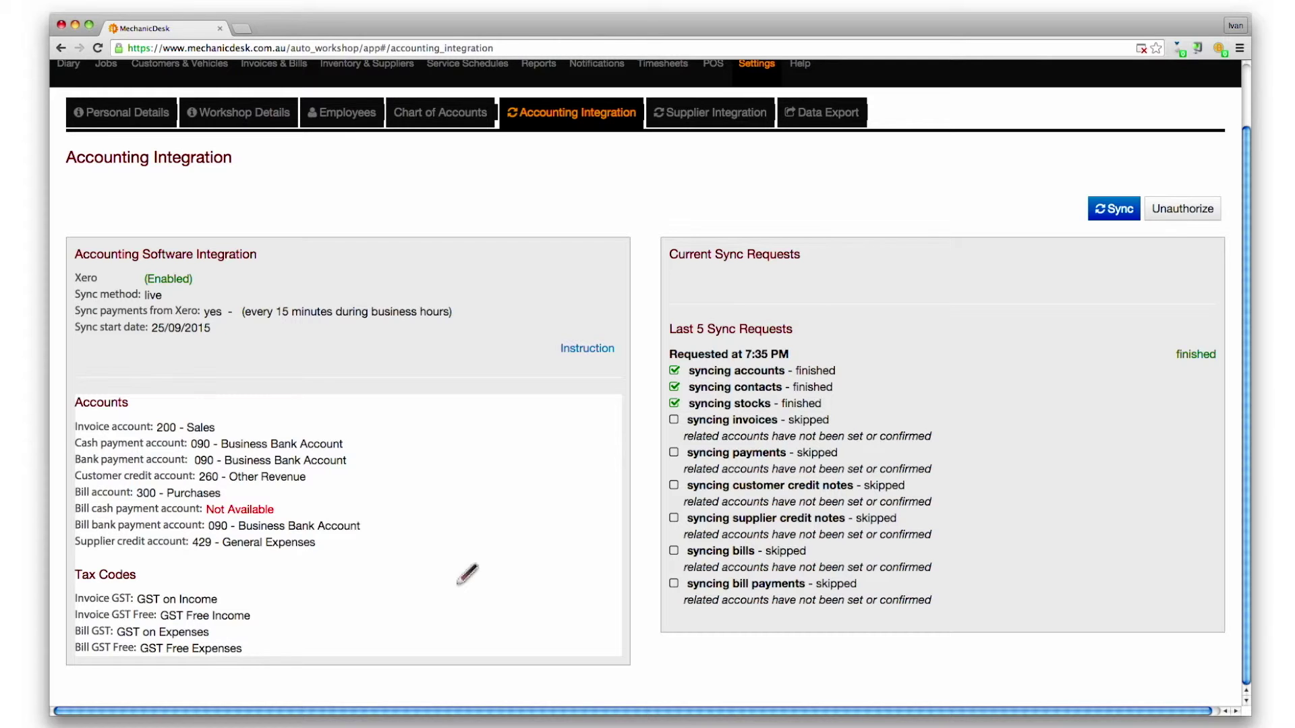
scroll(468, 574, "up", 2)
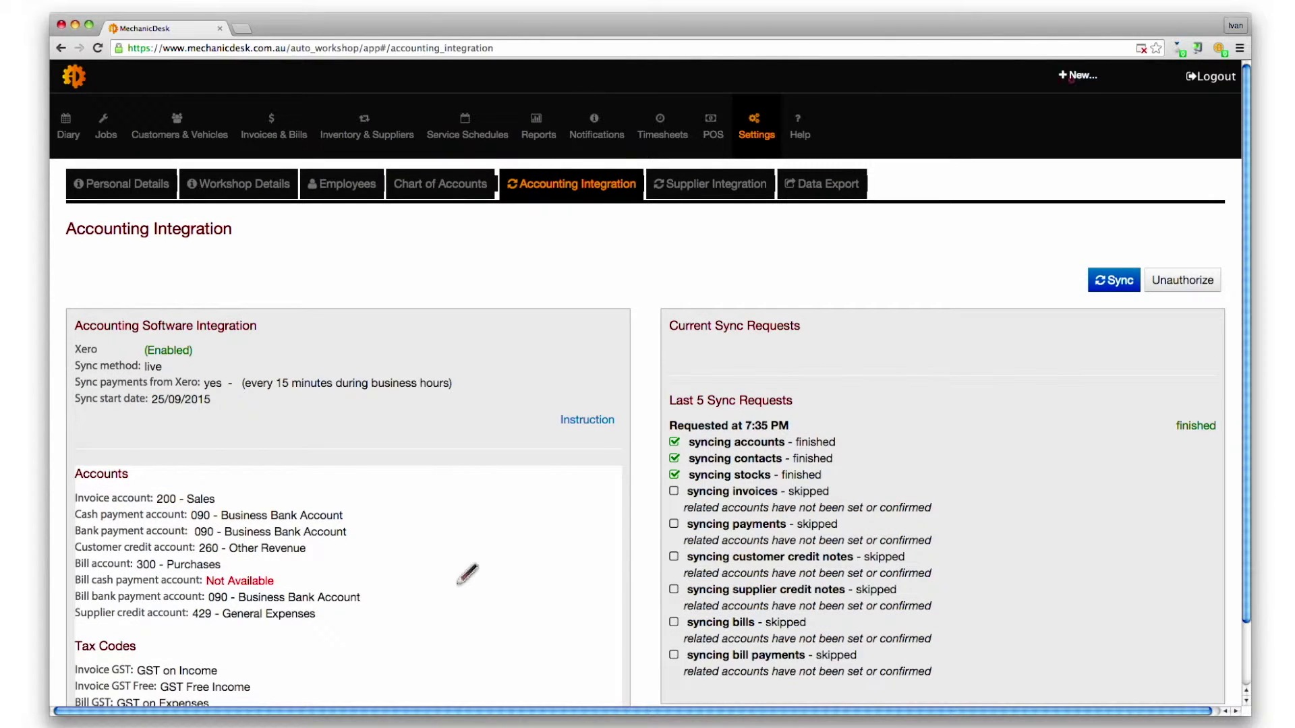
Step: Create a new invoice for the customer's Porsche with odometer 20,000 and description 'Service'
left_click(1077, 75)
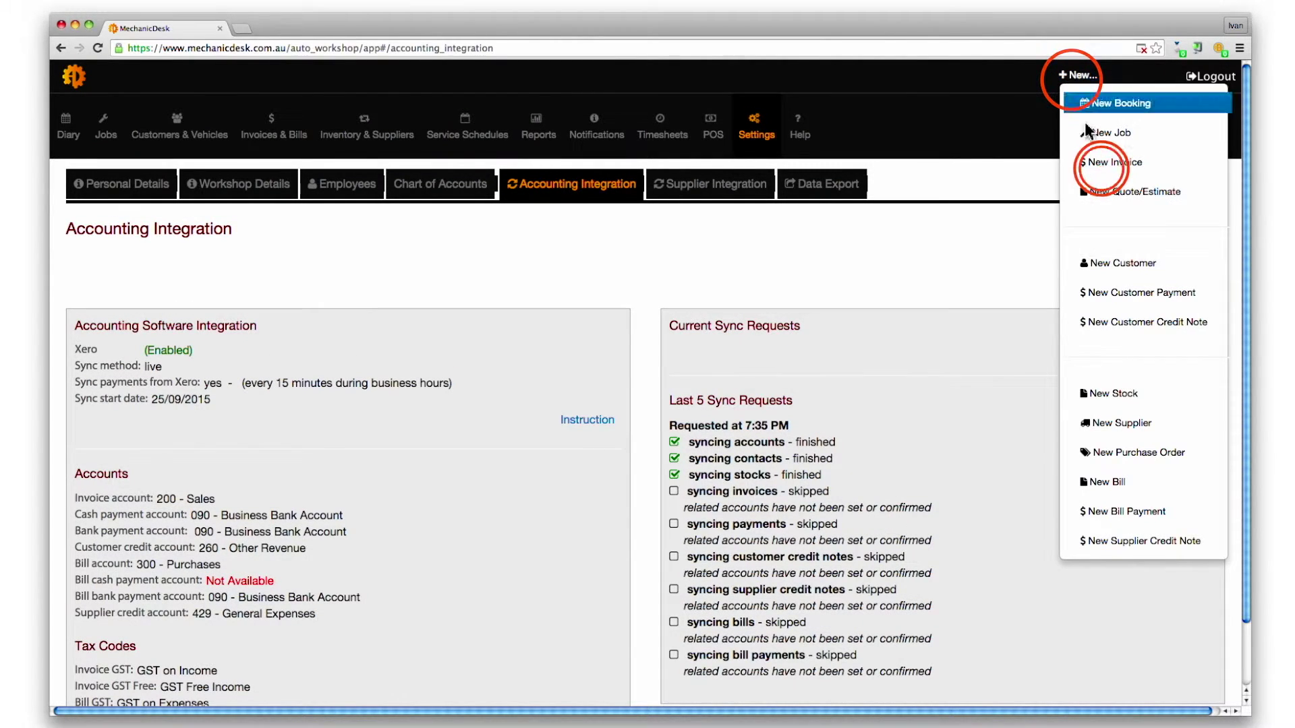
left_click(1112, 162)
left_click(342, 316)
type("J")
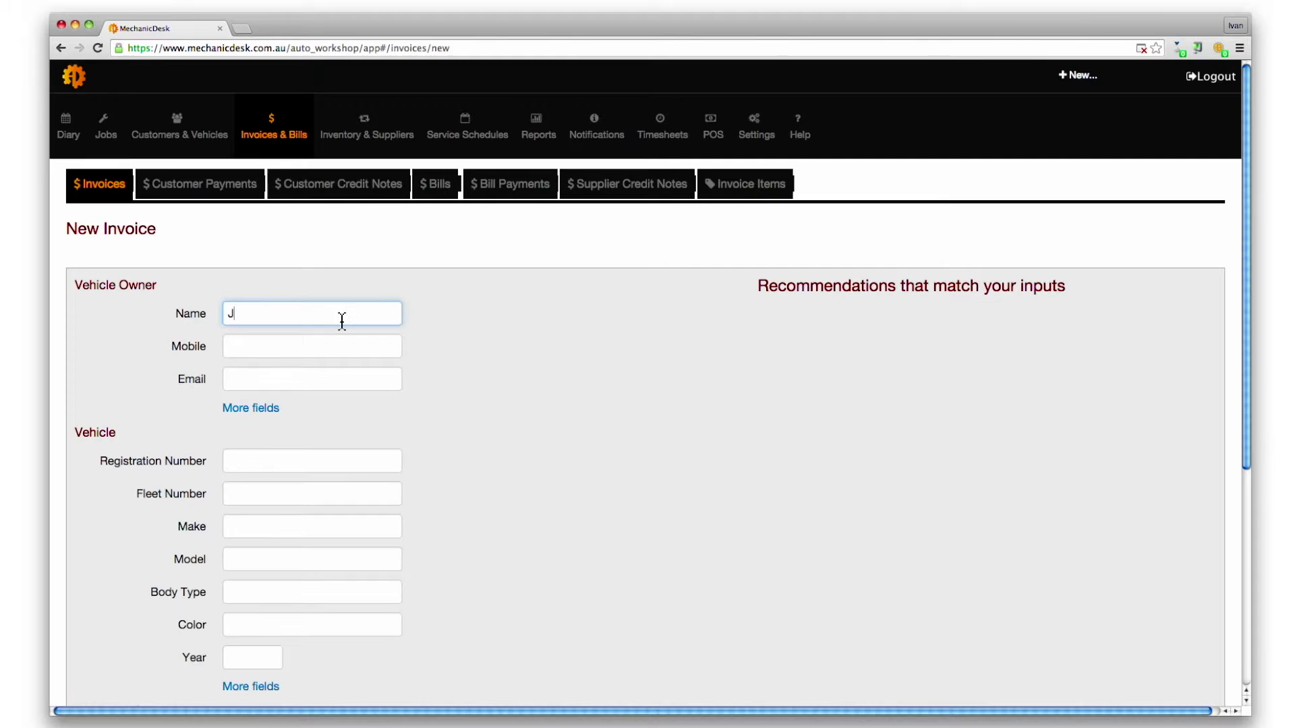
type("o")
left_click(782, 350)
scroll(783, 351, "down", 3)
left_click(786, 233)
scroll(597, 271, "down", 5)
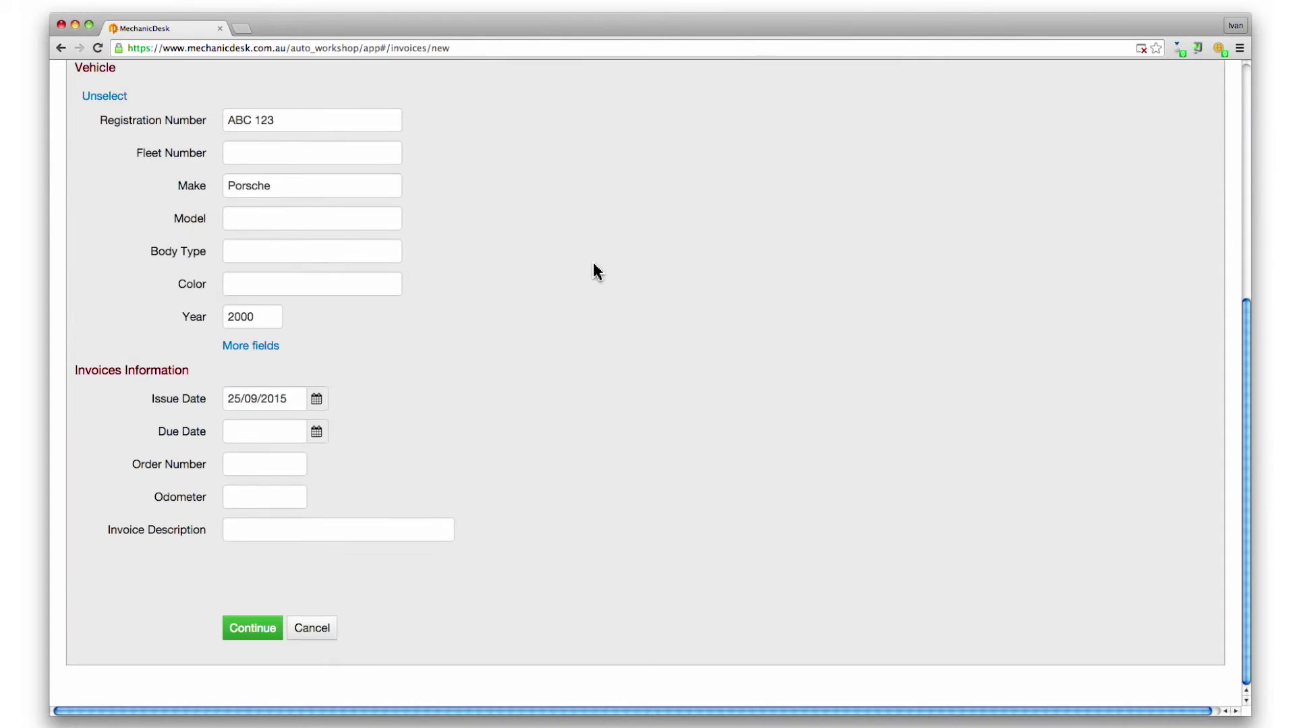
type("20,000")
key("Tab")
type("Service")
left_click(256, 631)
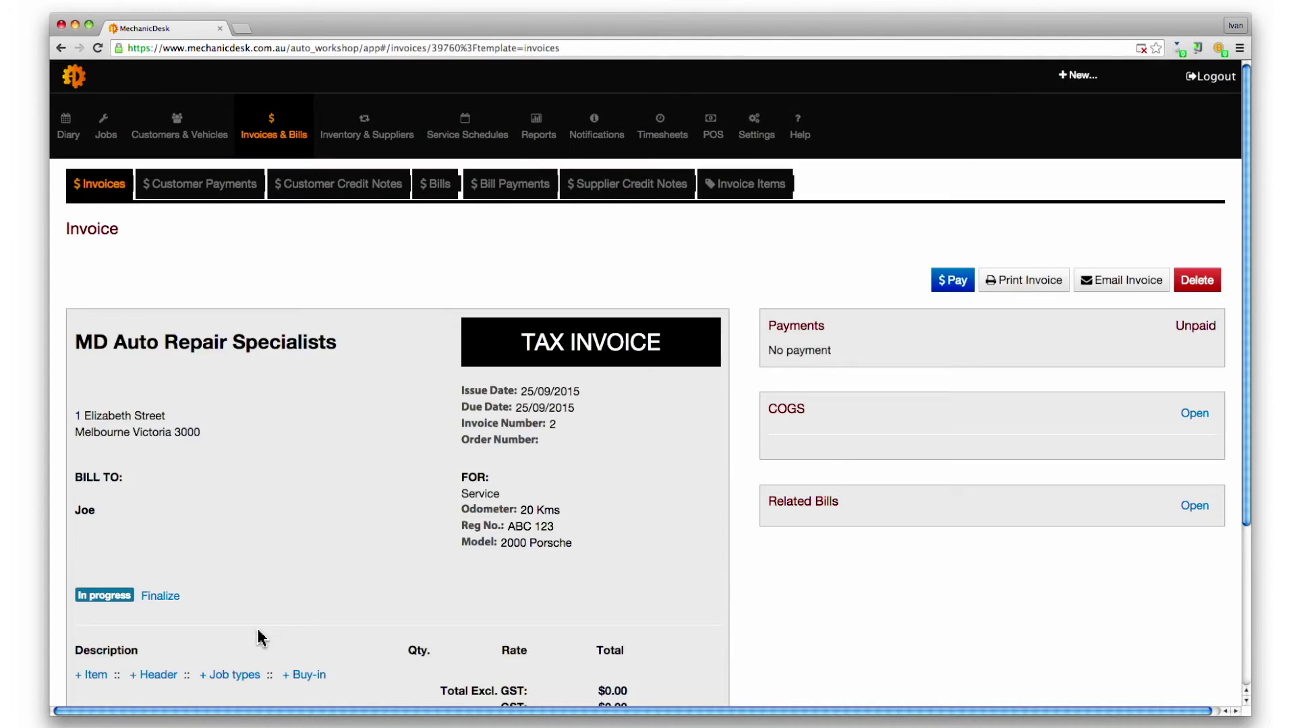
Step: Add a 'Service' line item at a rate of $200
scroll(261, 638, "down", 5)
left_click(95, 550)
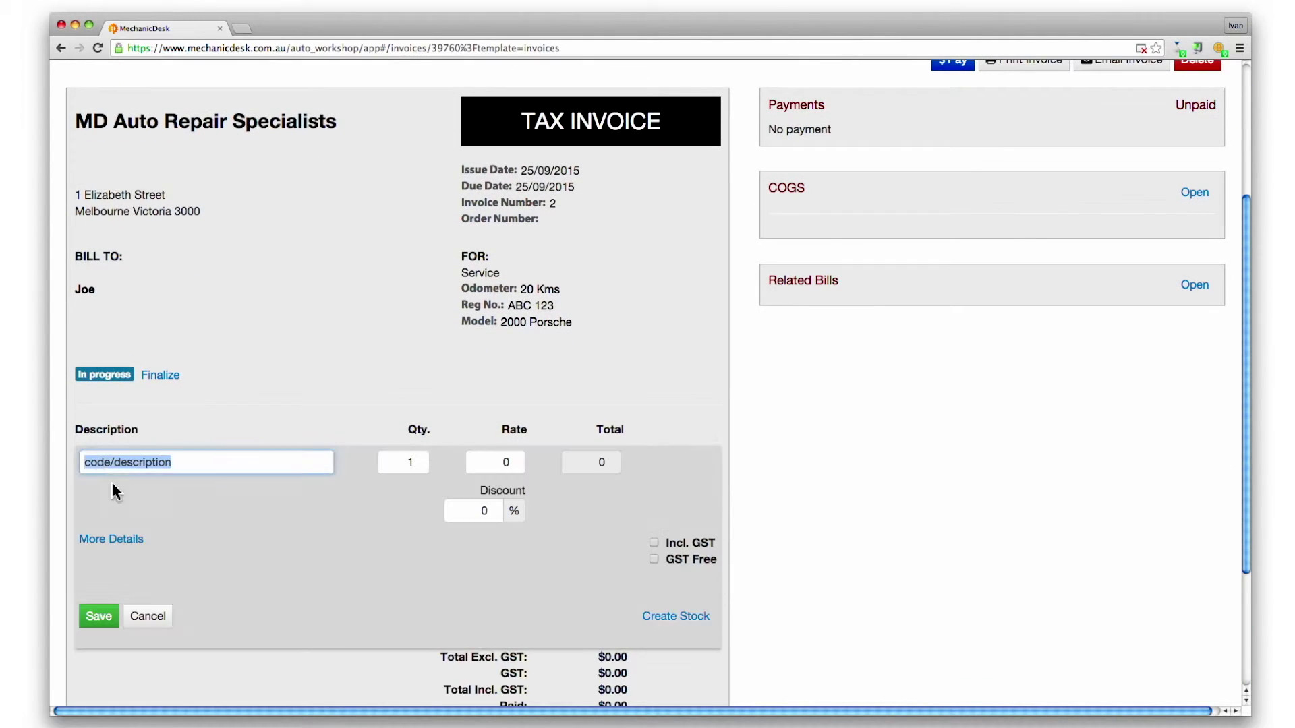
type("Service")
key("Tab")
key("Tab")
type("200")
left_click(99, 617)
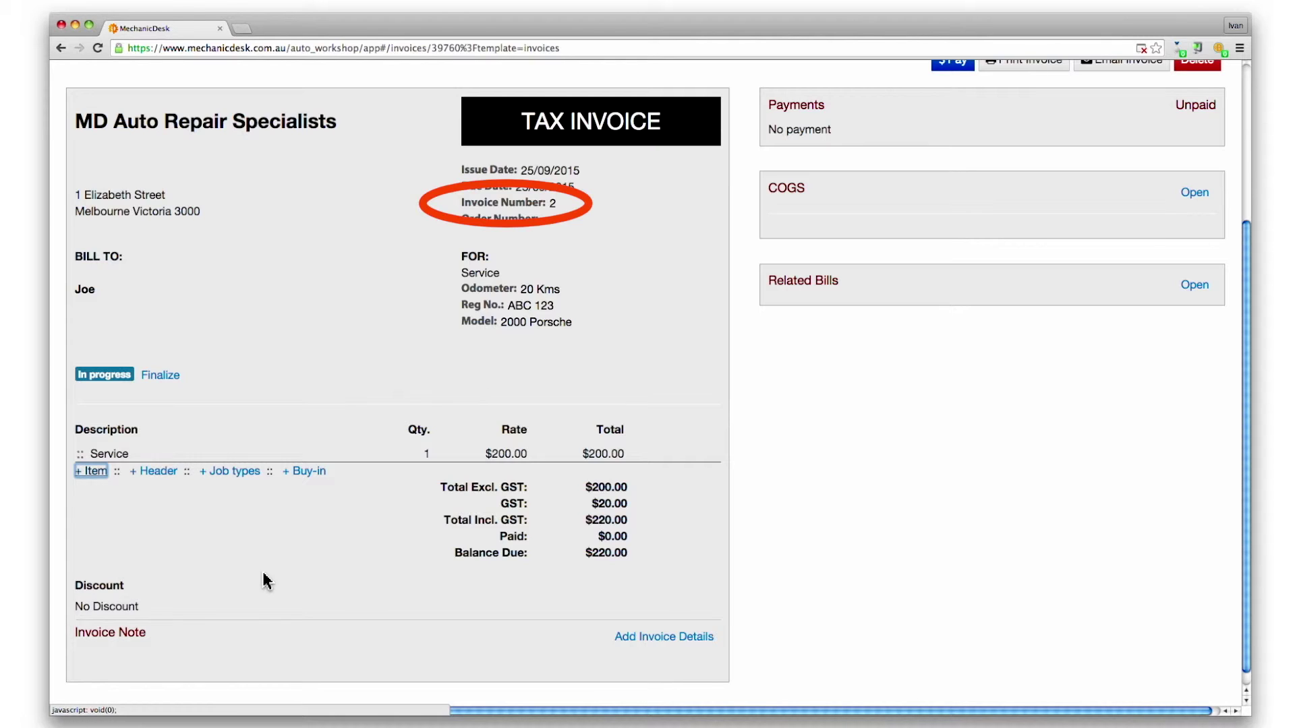
Step: Renumber the invoice to 1000 and finalize it
left_click(561, 197)
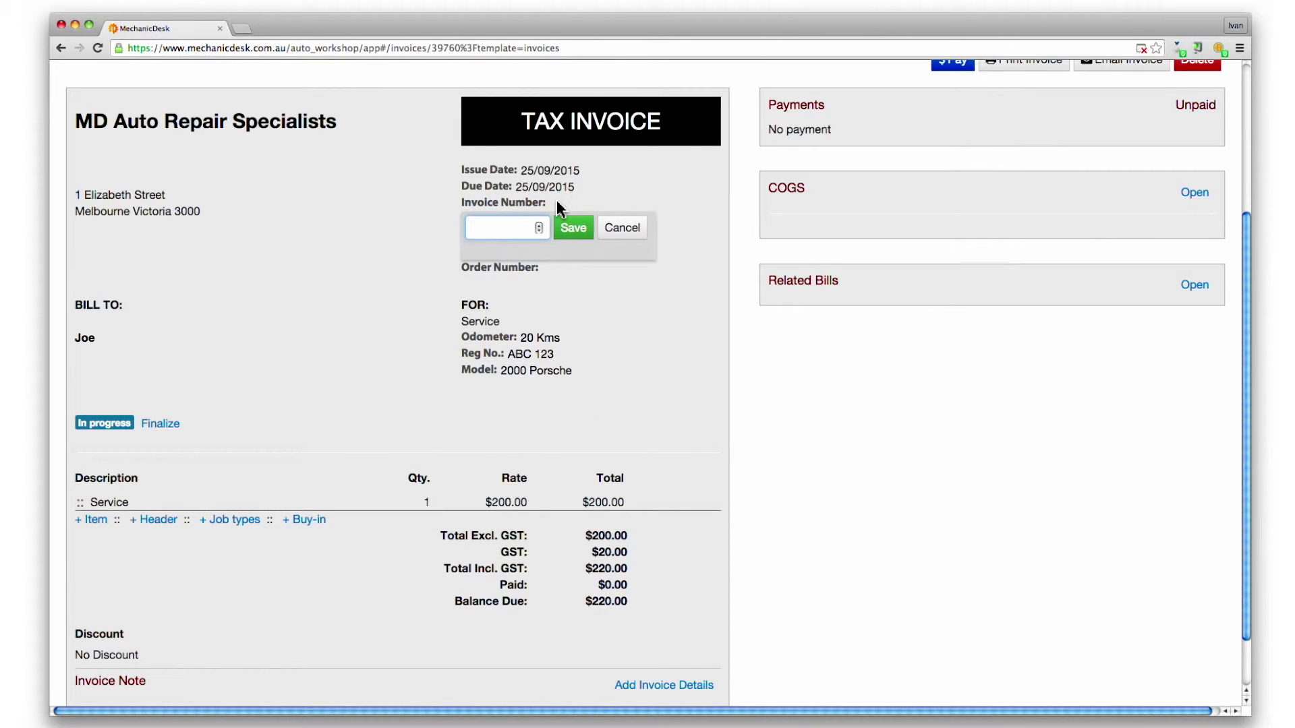
type("1000")
left_click(575, 230)
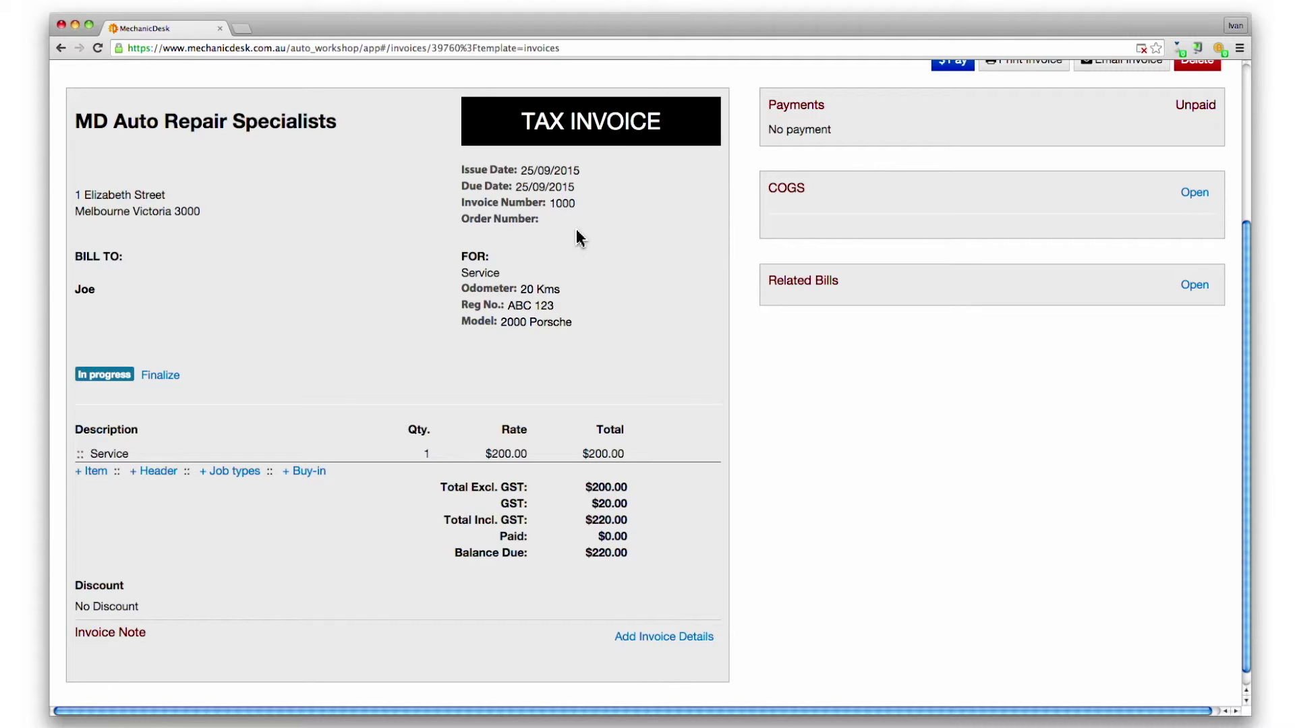
left_click(162, 375)
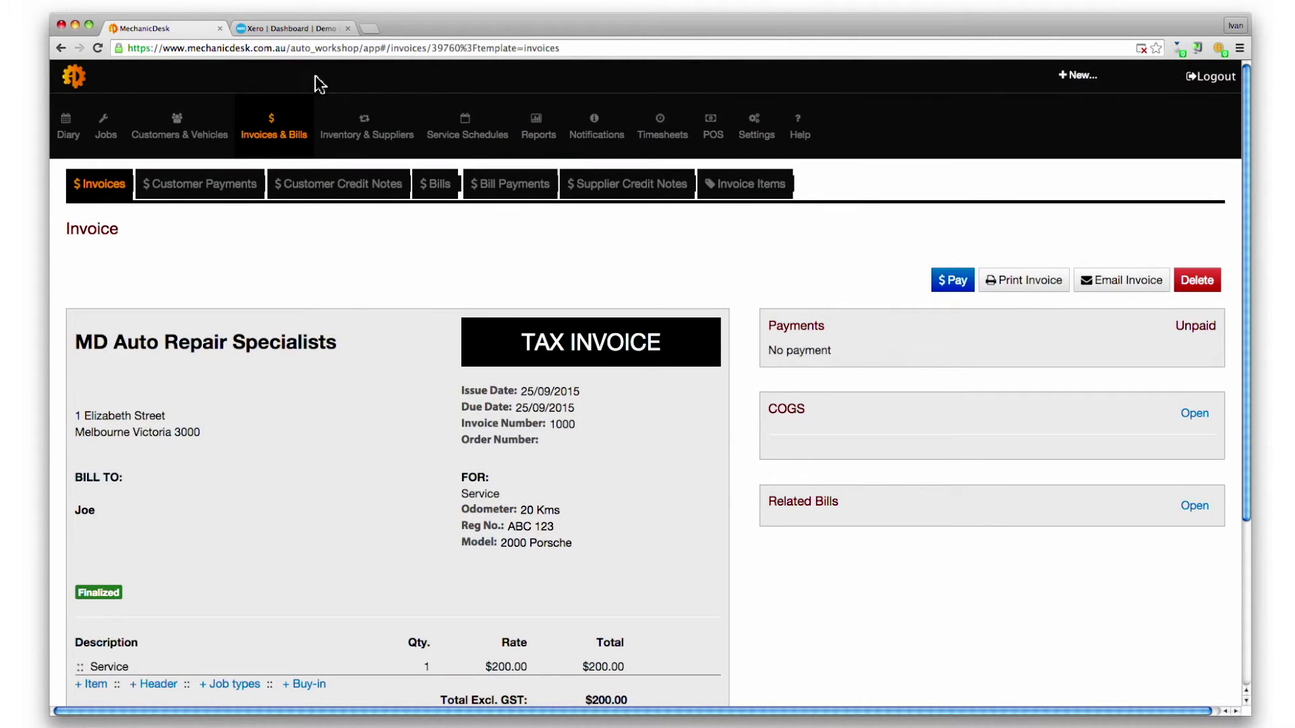
Step: In Xero, open invoice 1000 from the Sales Awaiting Payment list
left_click(304, 27)
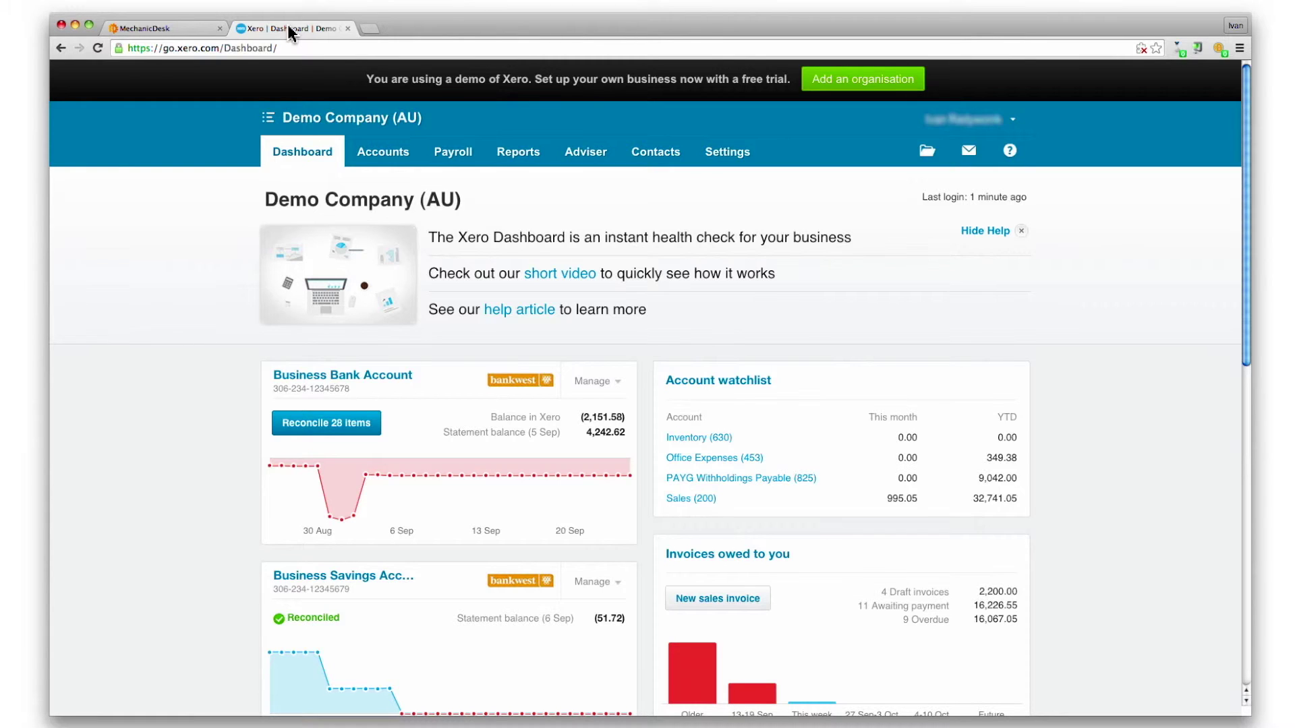
left_click(375, 153)
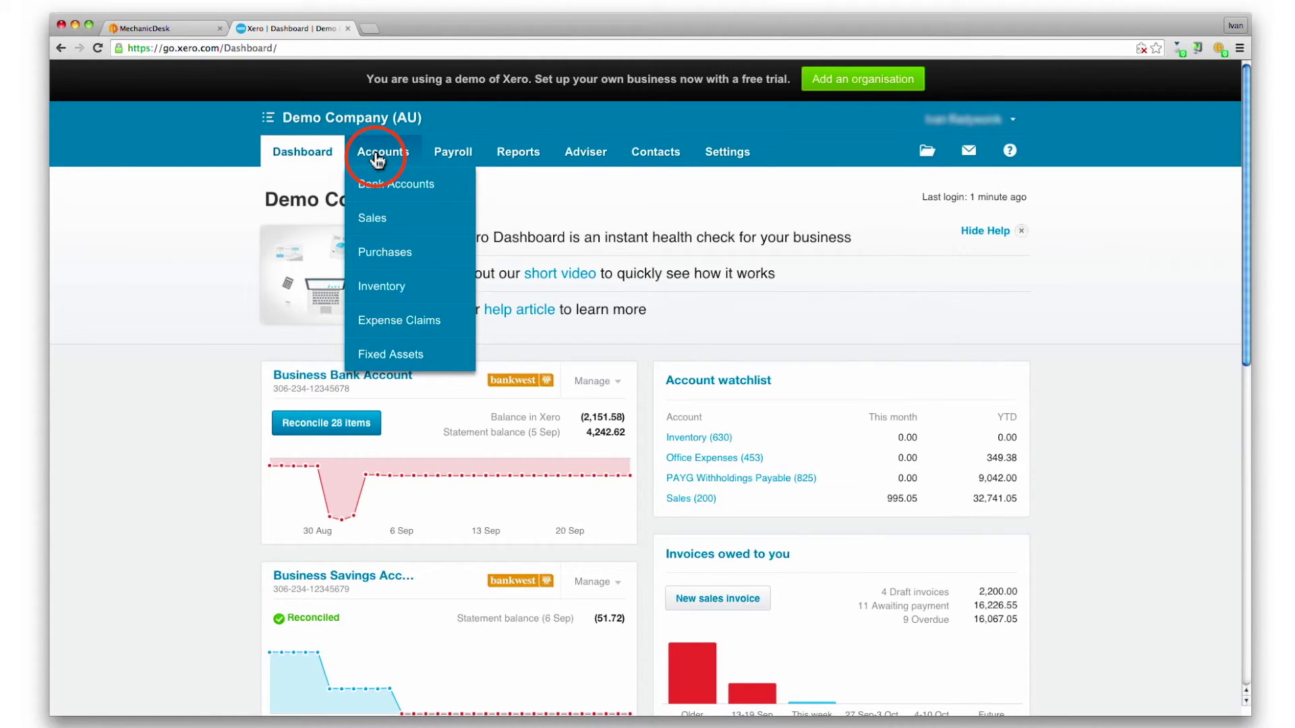
left_click(365, 223)
left_click(739, 550)
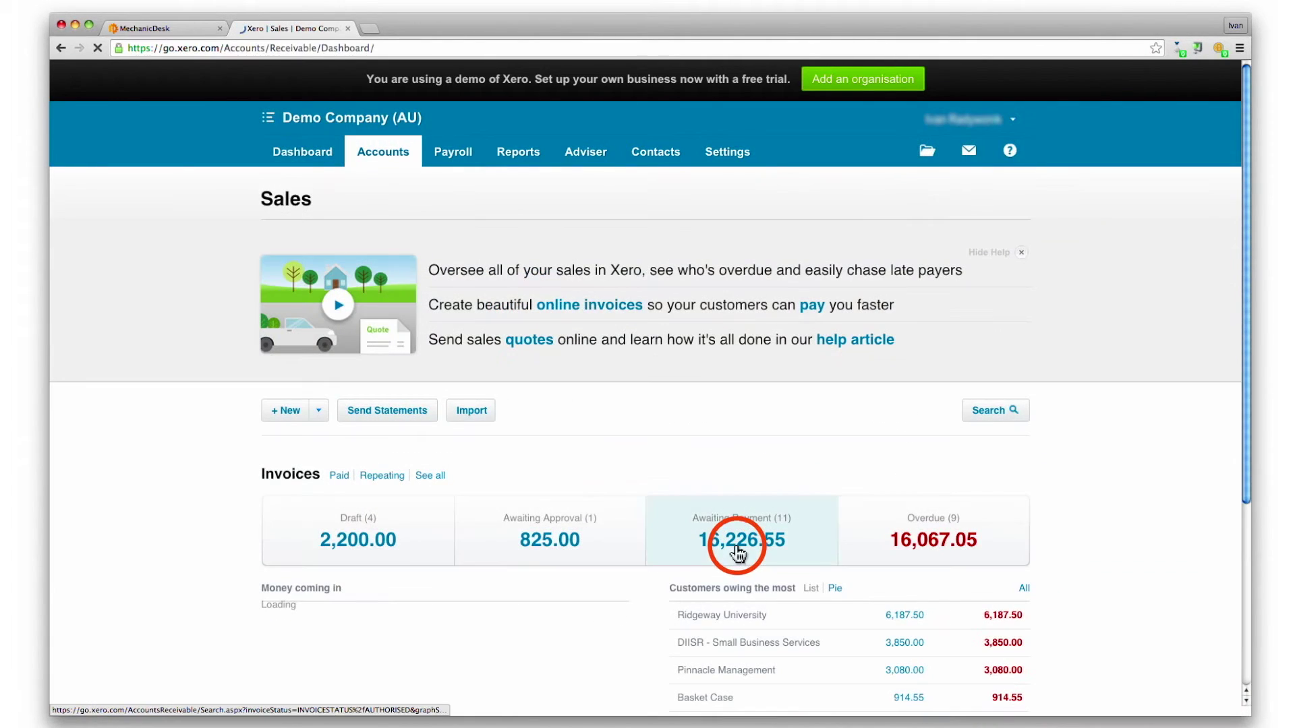
left_click(336, 401)
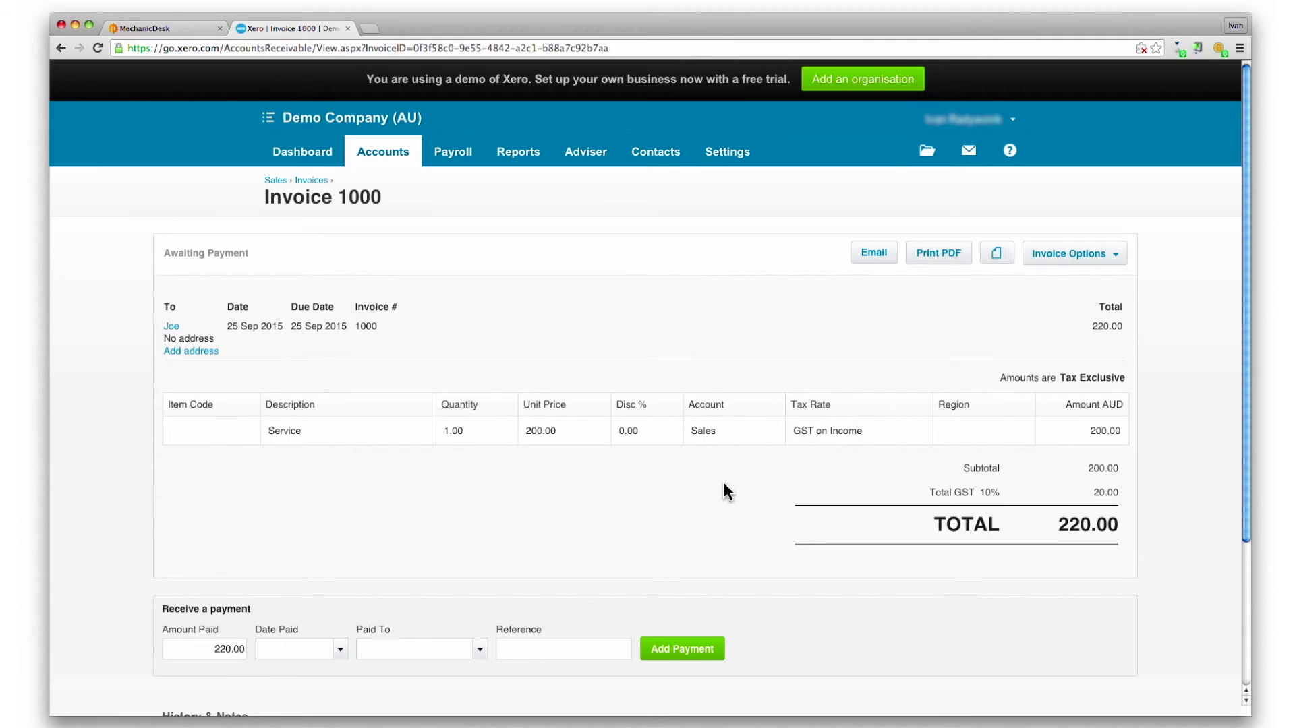
Step: Back in MechanicDesk, open invoice #1000 from the Invoices & Bills list
left_click(199, 30)
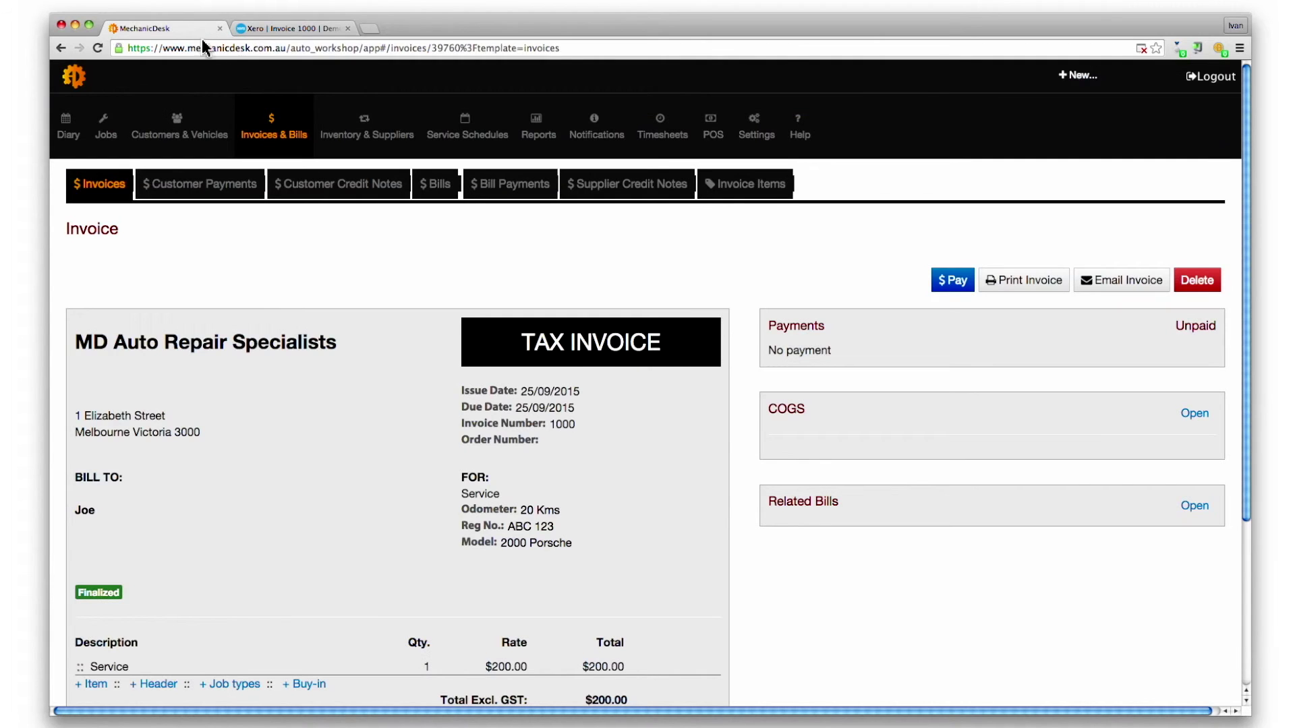
left_click(286, 133)
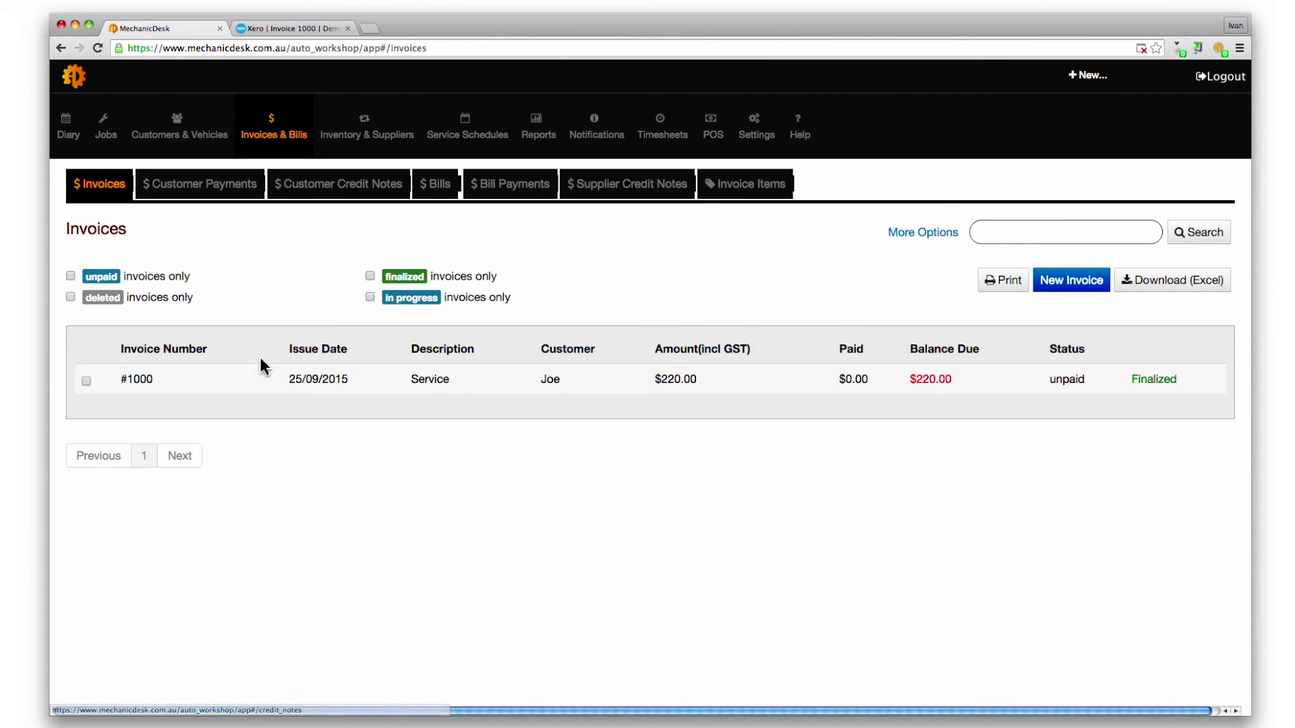
left_click(303, 383)
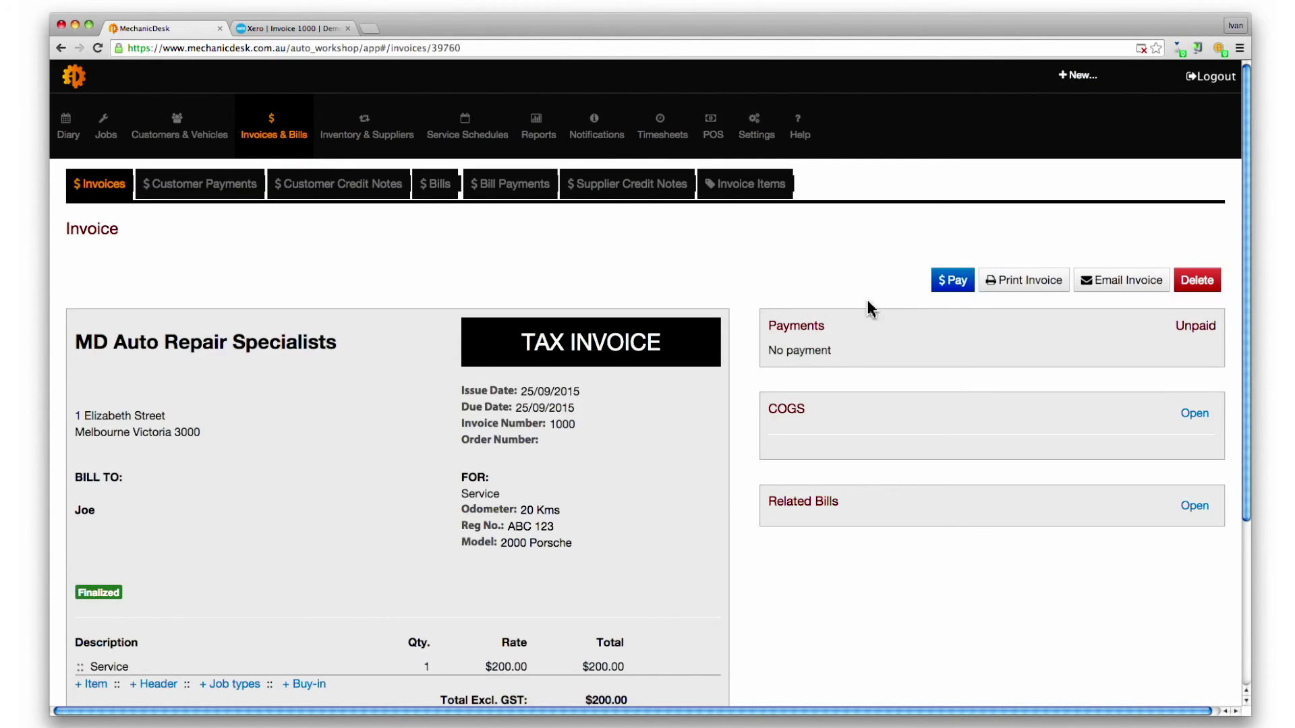
Step: Record a $220 cash payment on invoice 1000, then confirm Xero shows it paid with 0.00 due
left_click(954, 283)
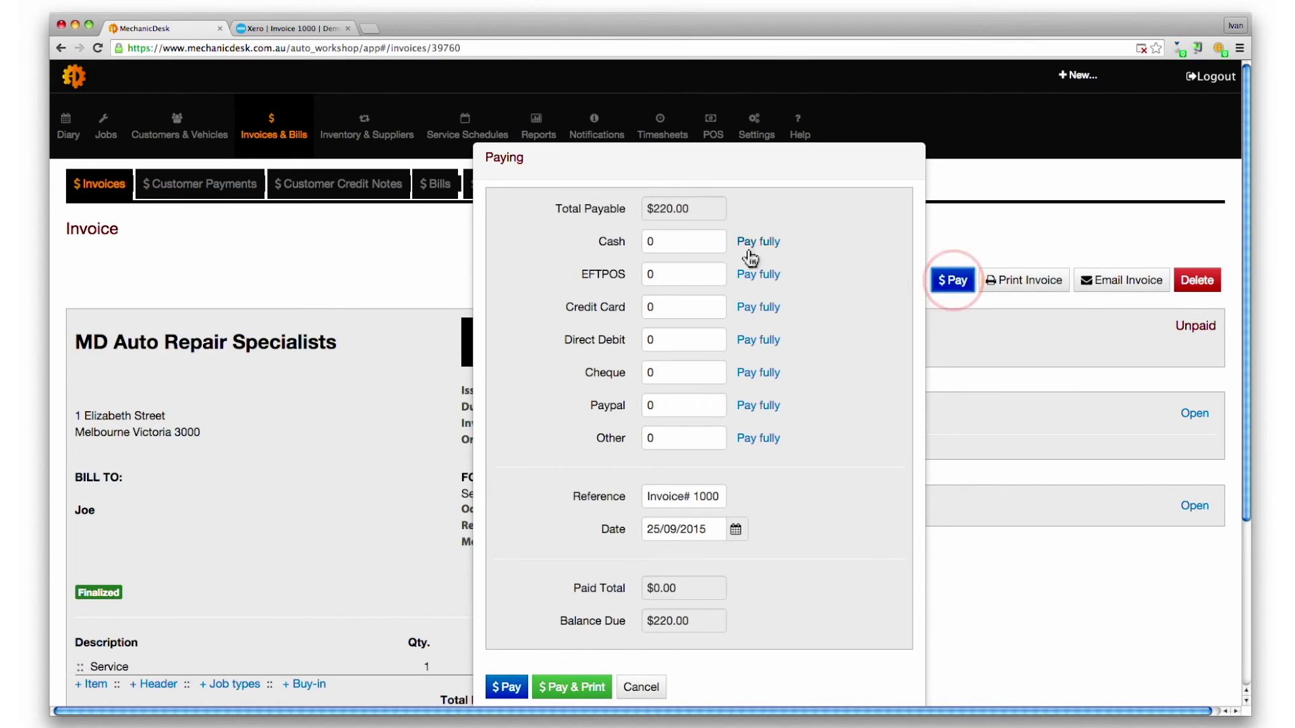
left_click(635, 246)
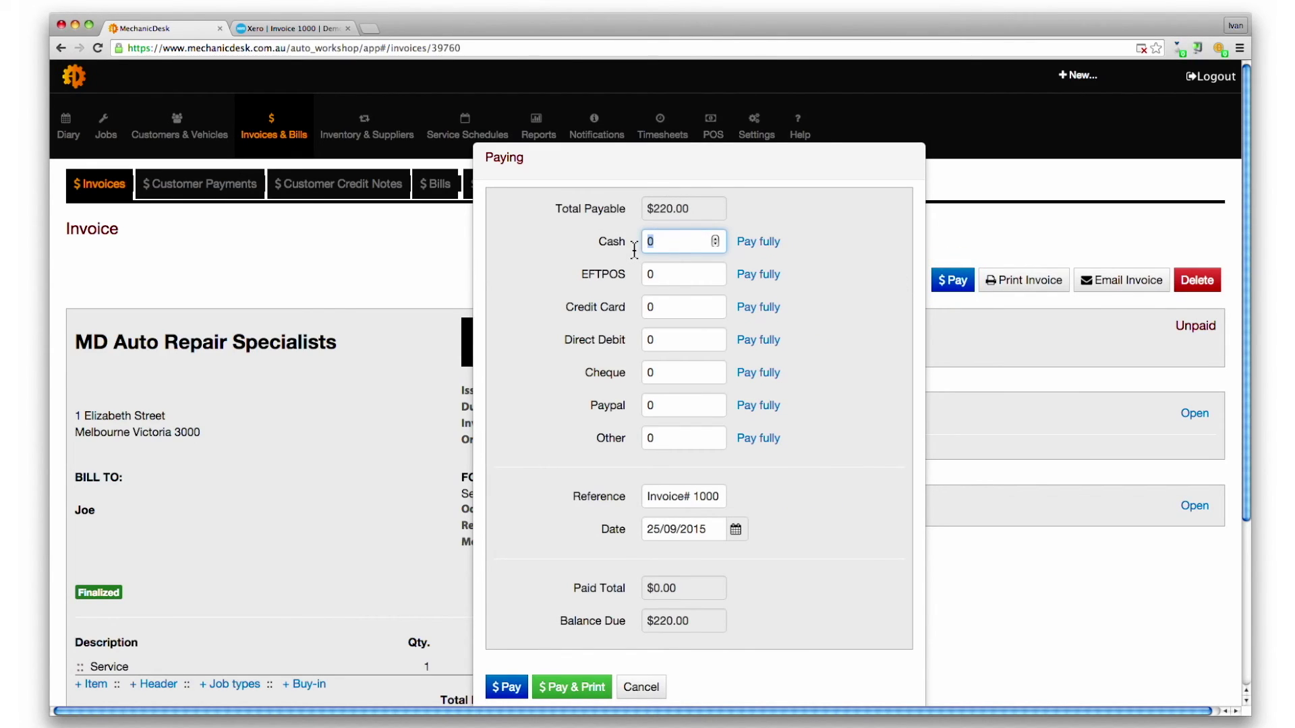
type("220")
scroll(644, 439, "down", 4)
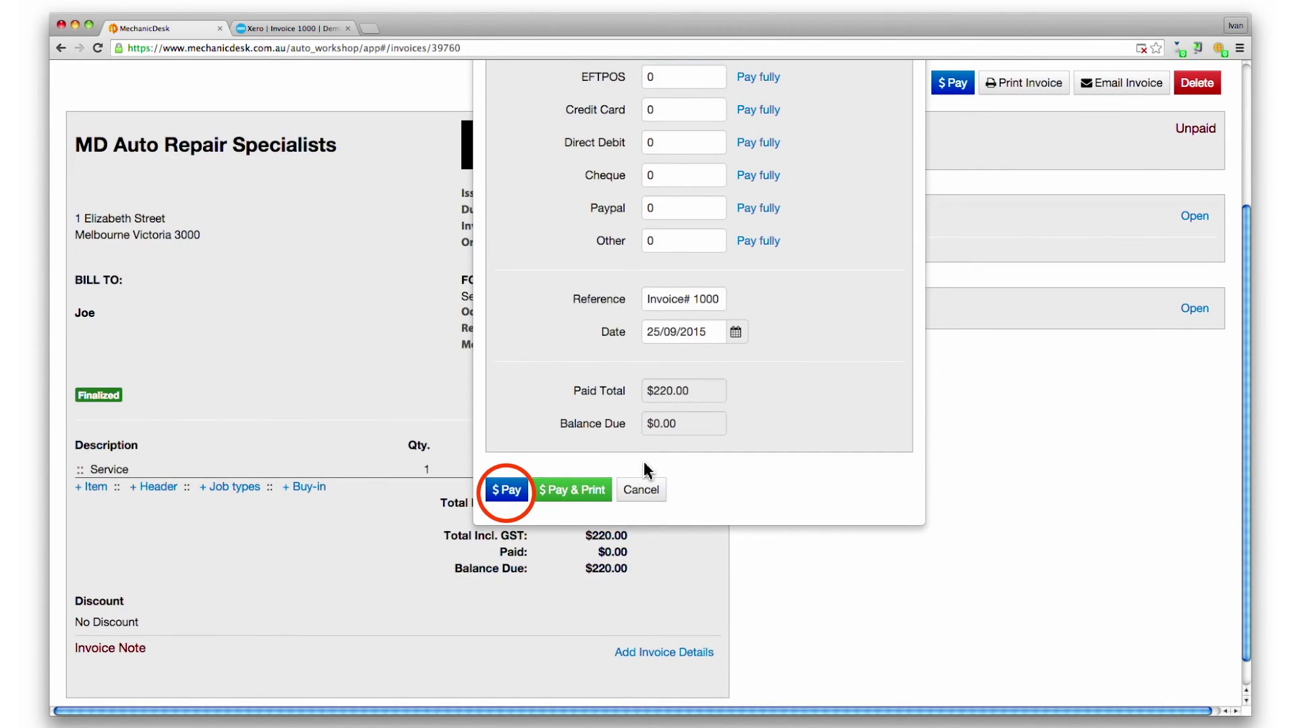
left_click(505, 489)
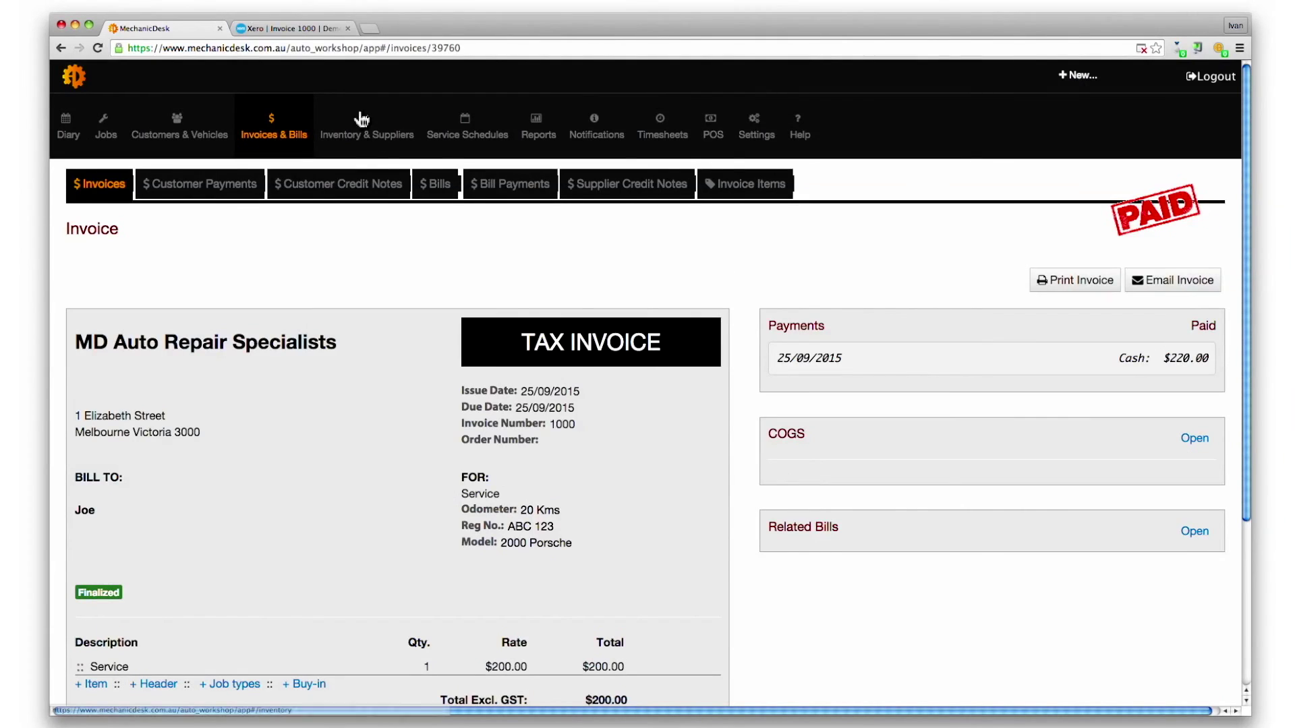
left_click(297, 27)
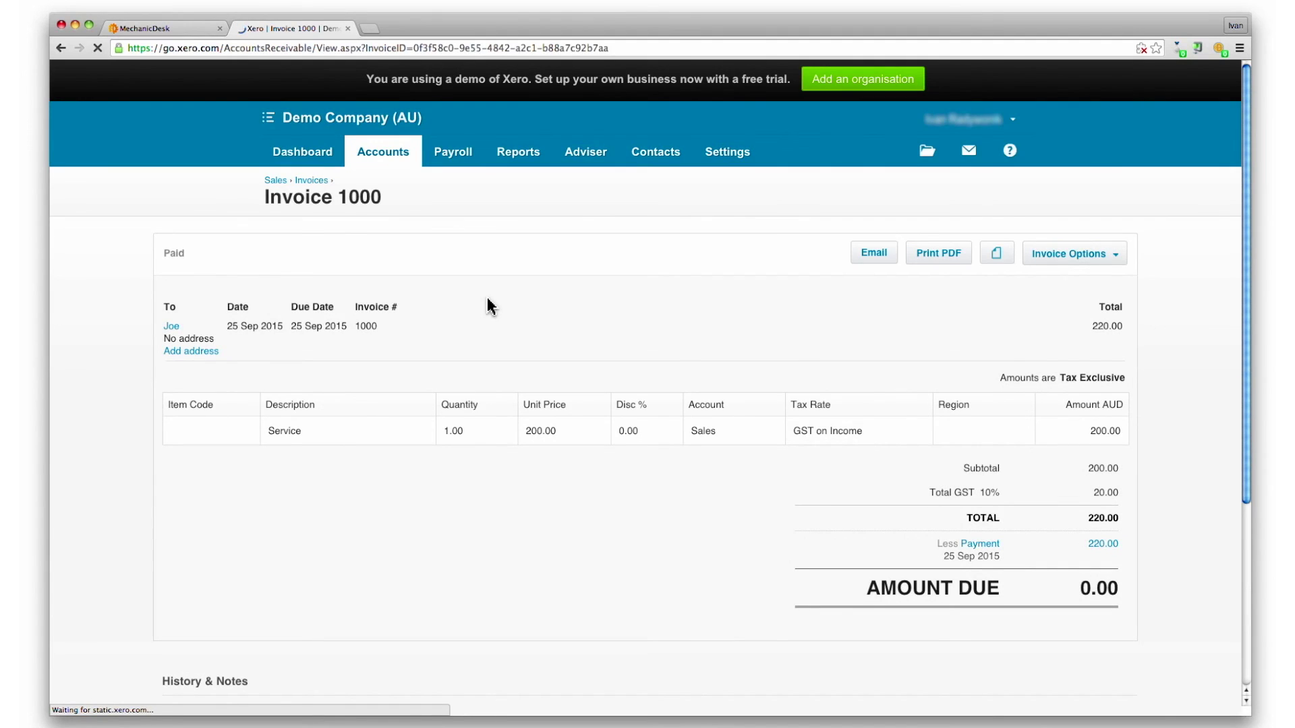